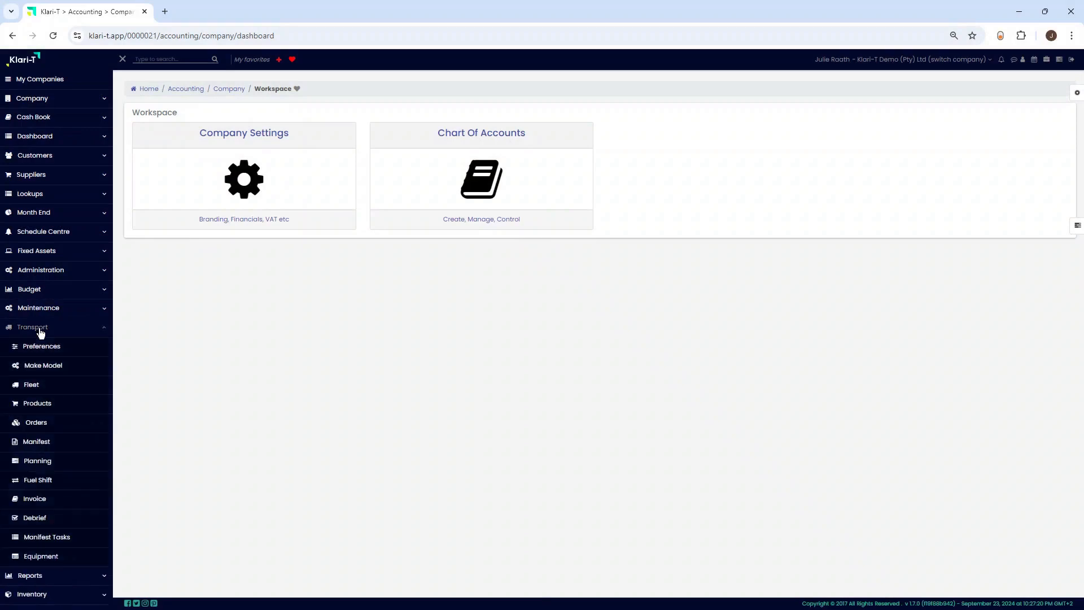
Open the transport planning board
{"action": "left_click", "coordinate": [47, 467]}
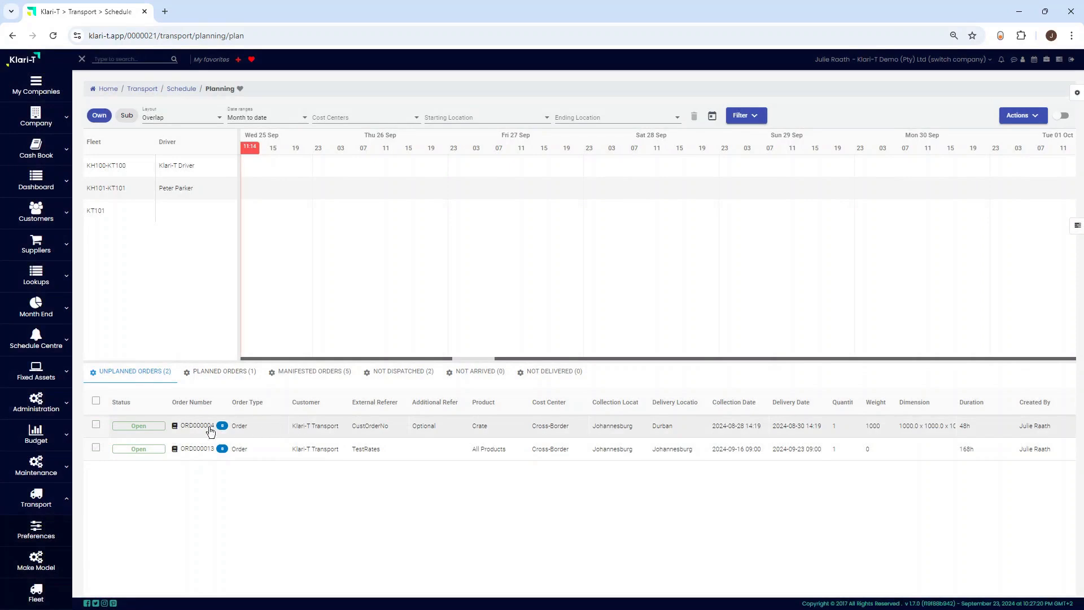
Select both unplanned orders and try to assign them to fleet KH100-KT100 on the schedule timeline
{"action": "left_click_drag", "start_coordinate": [180, 426], "coordinate": [244, 440]}
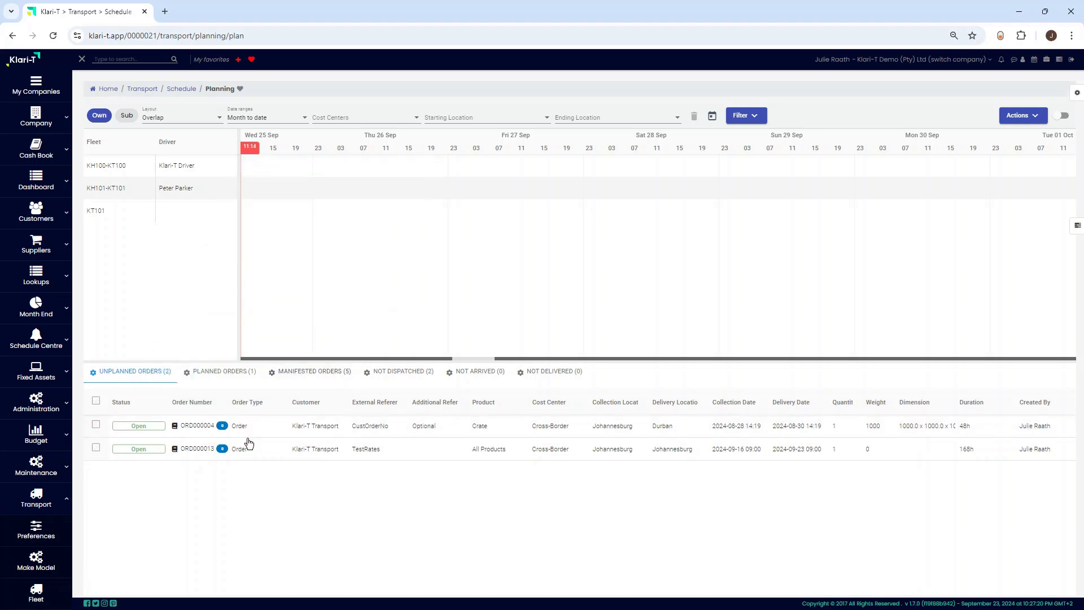
{"action": "left_click", "coordinate": [97, 426]}
{"action": "left_click", "coordinate": [96, 448]}
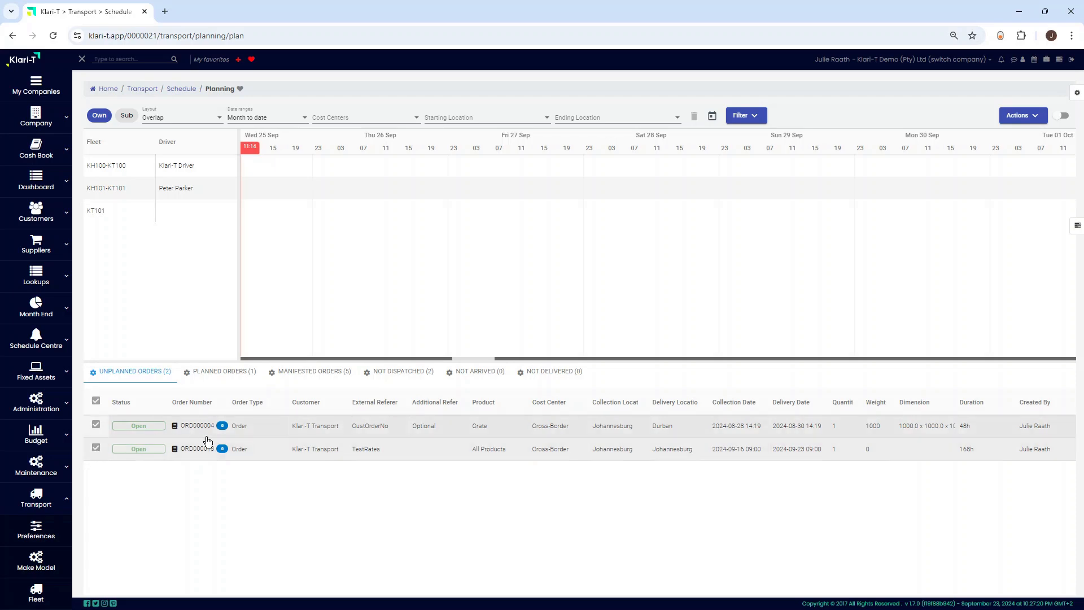
{"action": "left_click_drag", "start_coordinate": [263, 433], "coordinate": [339, 170]}
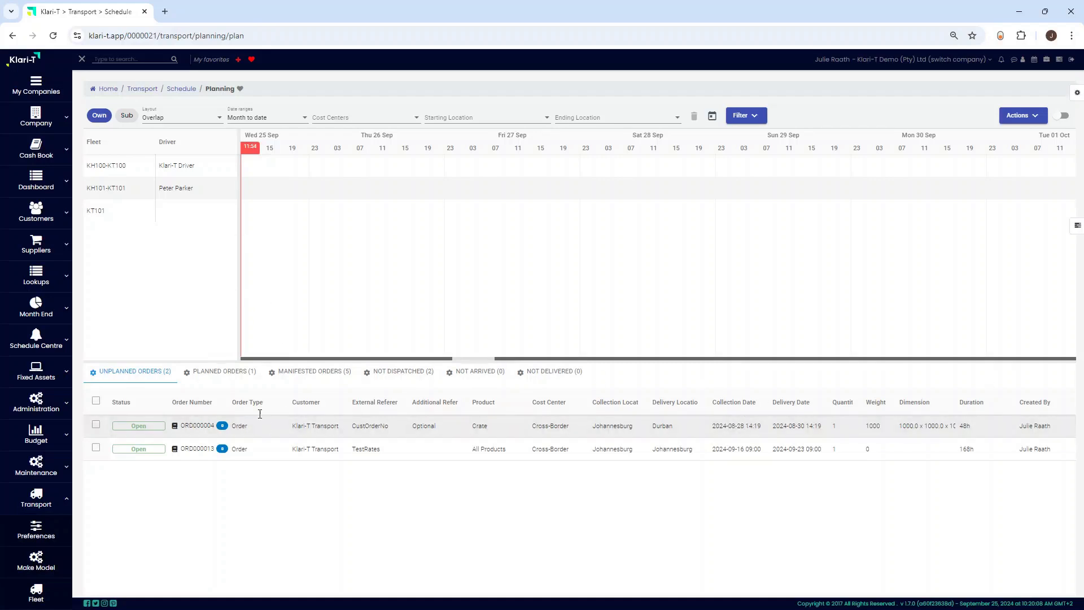
Start allocating the unplanned Johannesburg to Durban crate order with Normal priority and Klari-T Demo (Pty) Ltd as transporter
{"action": "right_click", "coordinate": [325, 431]}
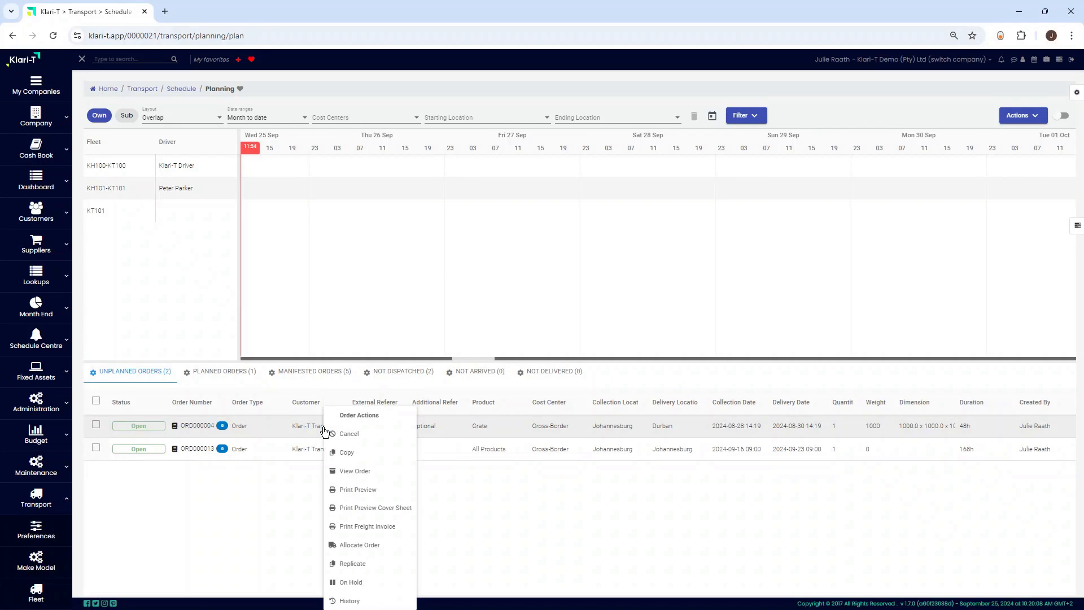
{"action": "left_click", "coordinate": [373, 548]}
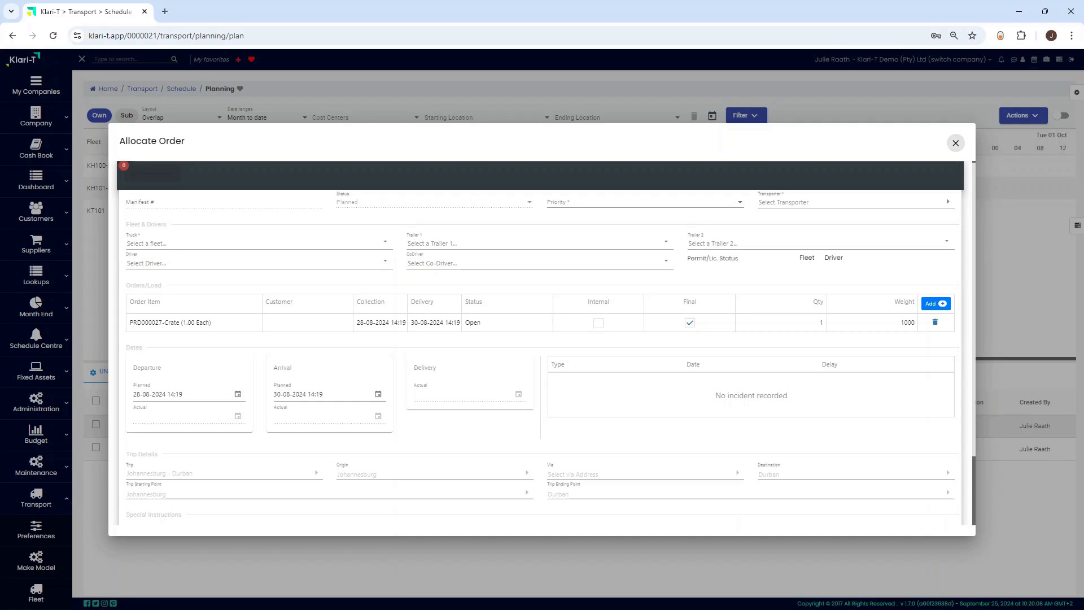
{"action": "left_click", "coordinate": [649, 204]}
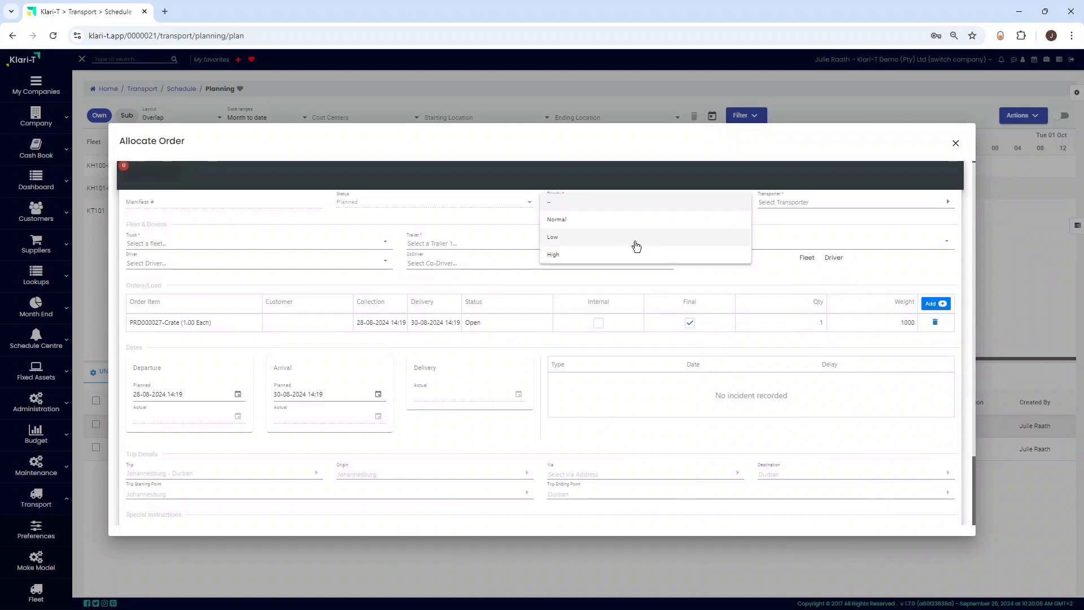
{"action": "left_click", "coordinate": [644, 221]}
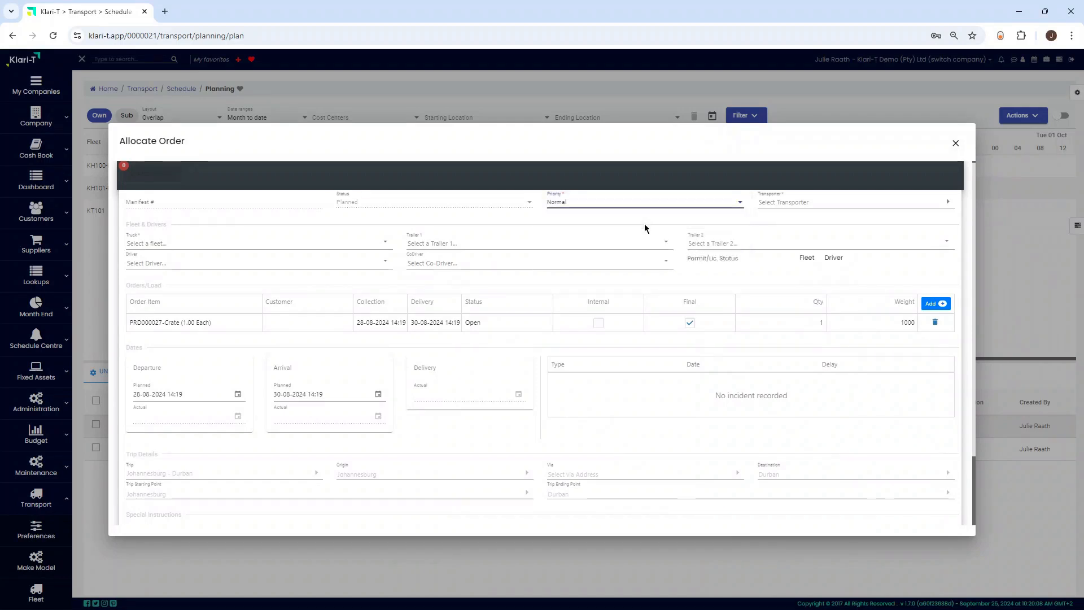
{"action": "left_click", "coordinate": [836, 204]}
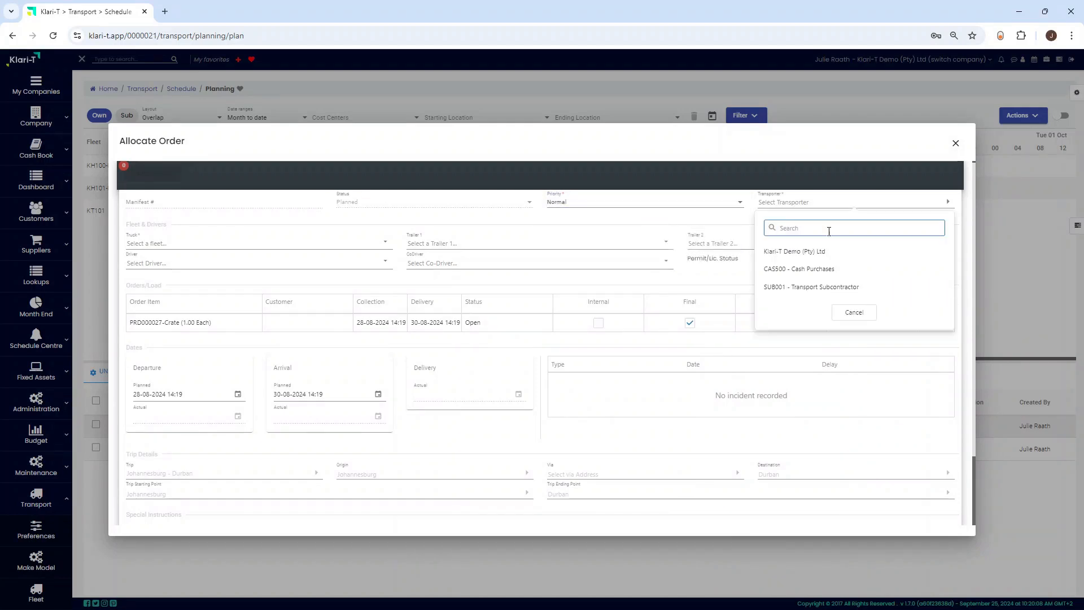
{"action": "left_click", "coordinate": [819, 259]}
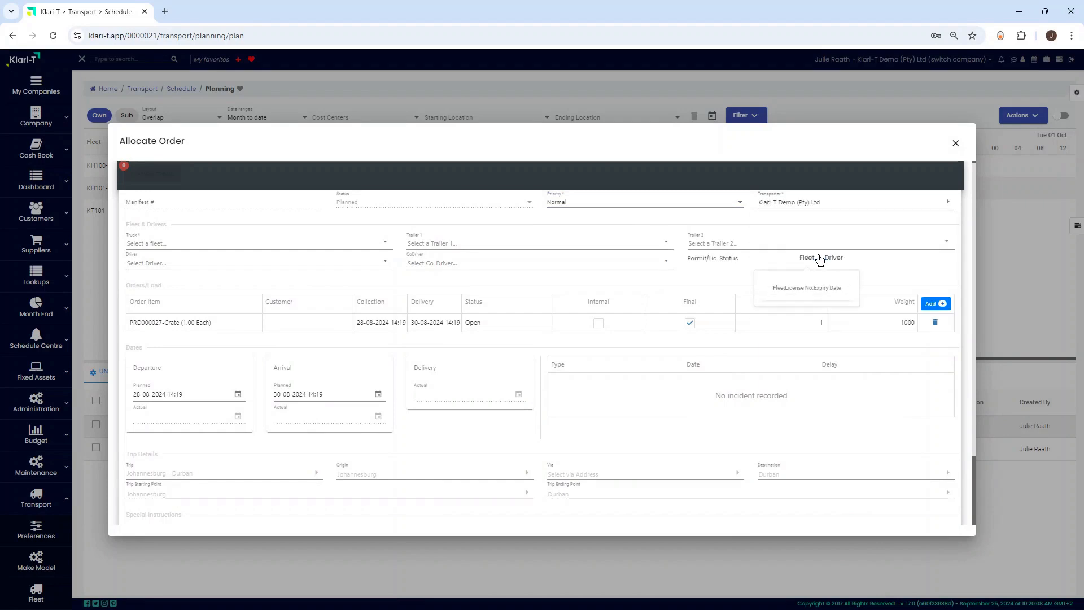
Search the fleet list for KH100 and assign the KH100 2017 Scania G460 as the truck
{"action": "left_click", "coordinate": [308, 243]}
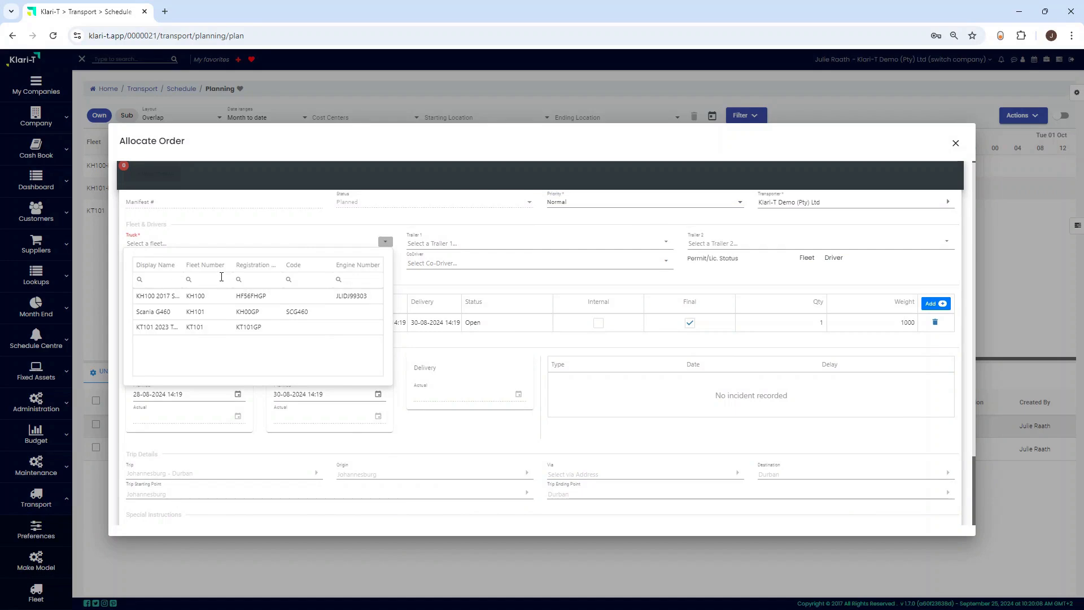
{"action": "left_click", "coordinate": [197, 280]}
{"action": "type", "text": "KH100"}
{"action": "left_click", "coordinate": [256, 299]}
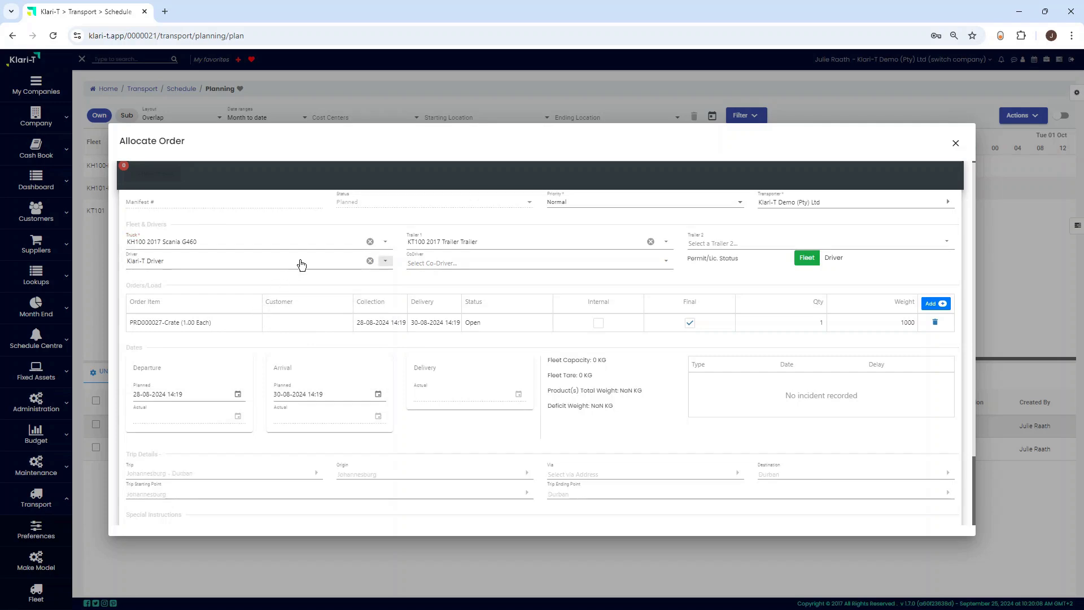
Try SUB001 - Transport Subcontractor as transporter, then restore Klari-T Demo (Pty) Ltd and reselect the KH100 truck
{"action": "left_click", "coordinate": [791, 207]}
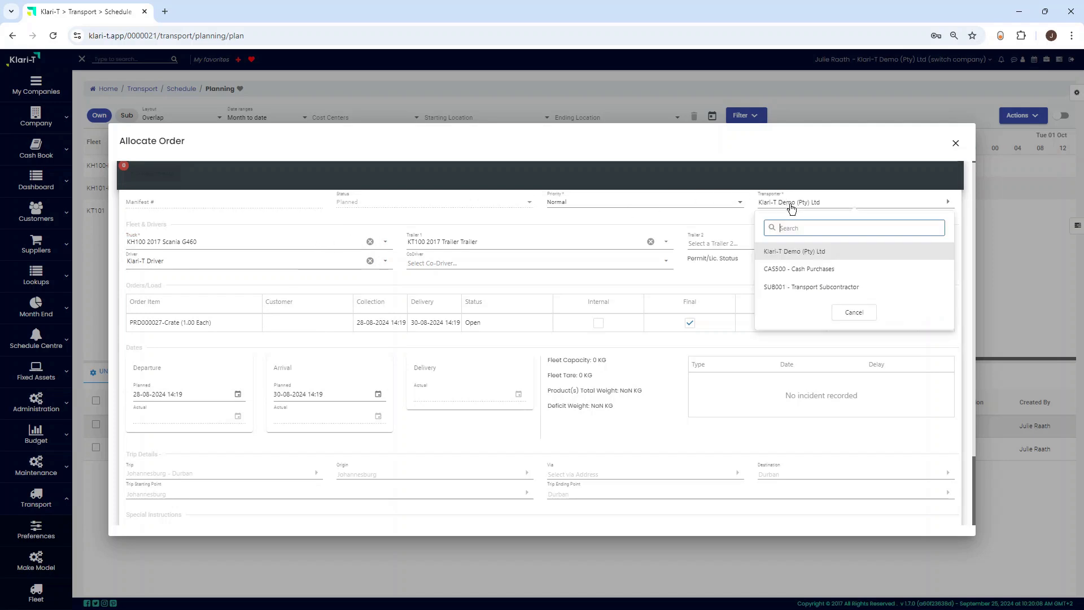
{"action": "left_click", "coordinate": [791, 286]}
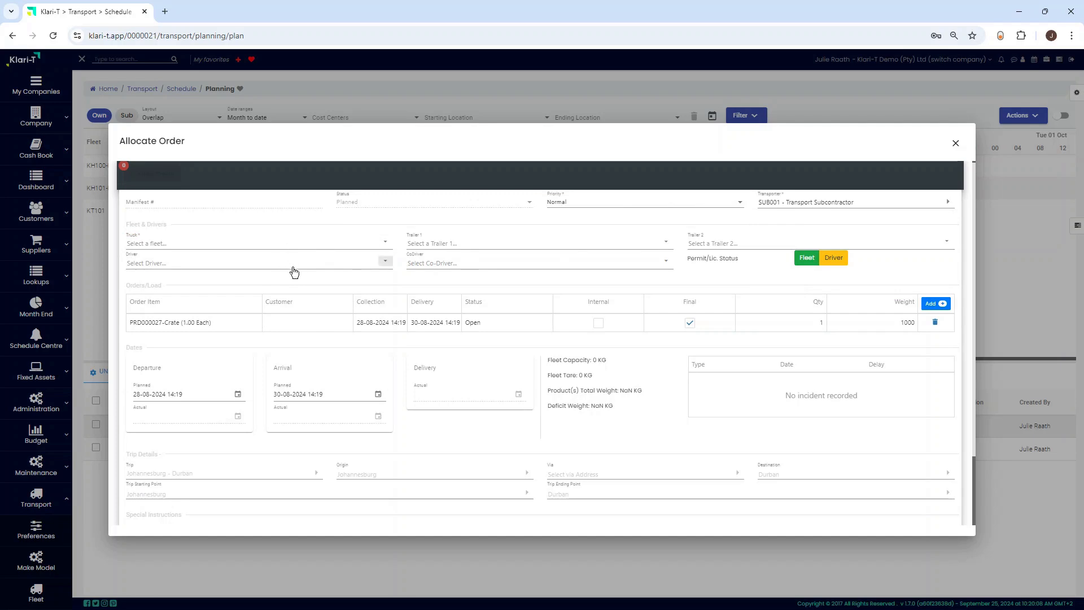
{"action": "left_click", "coordinate": [780, 205]}
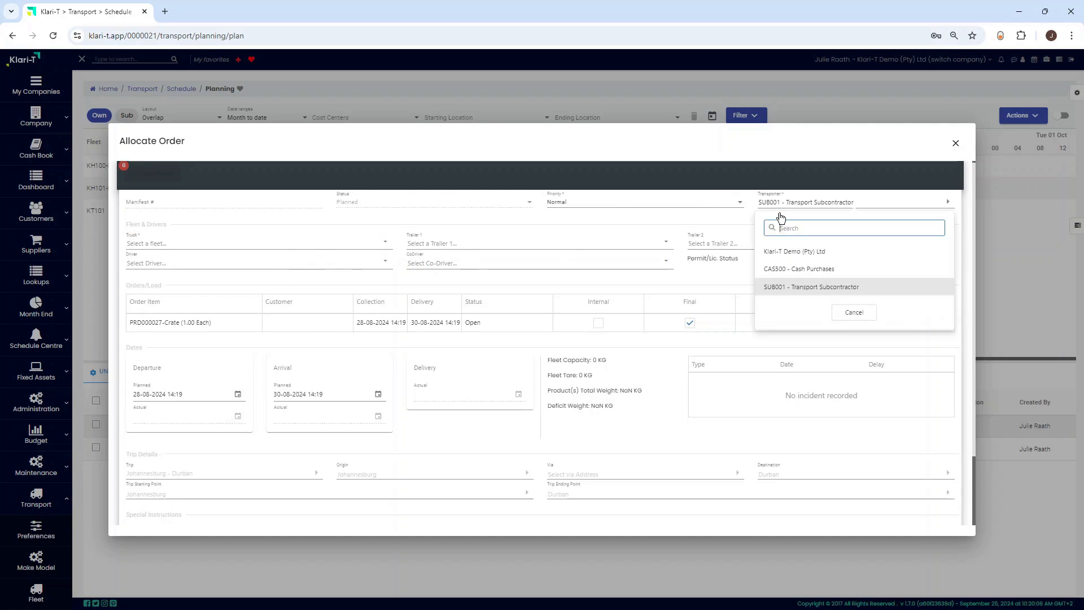
{"action": "left_click", "coordinate": [792, 251]}
{"action": "left_click", "coordinate": [376, 249]}
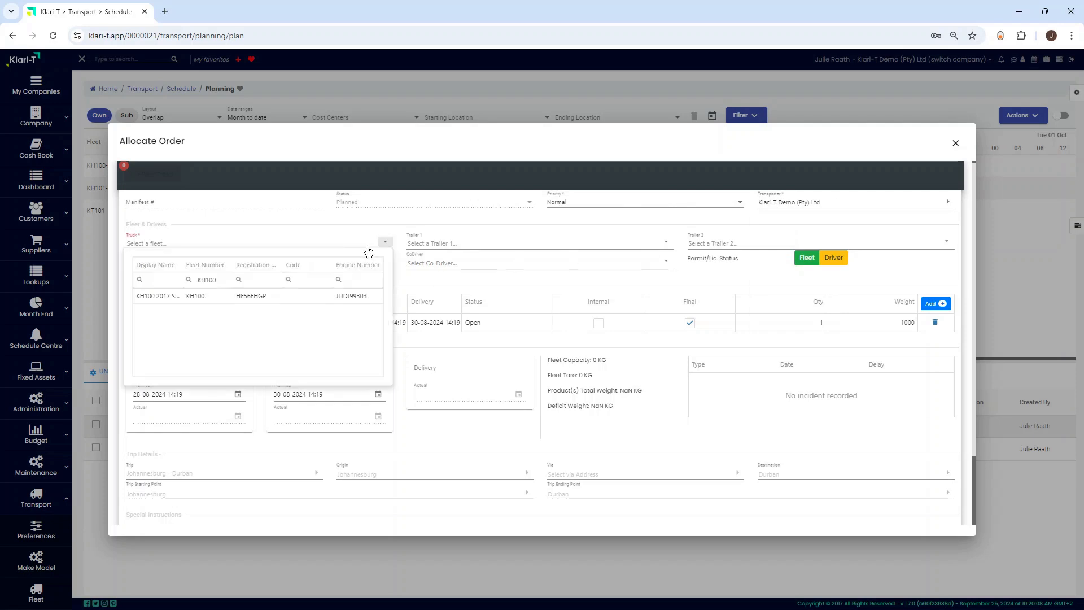
{"action": "left_click", "coordinate": [207, 297]}
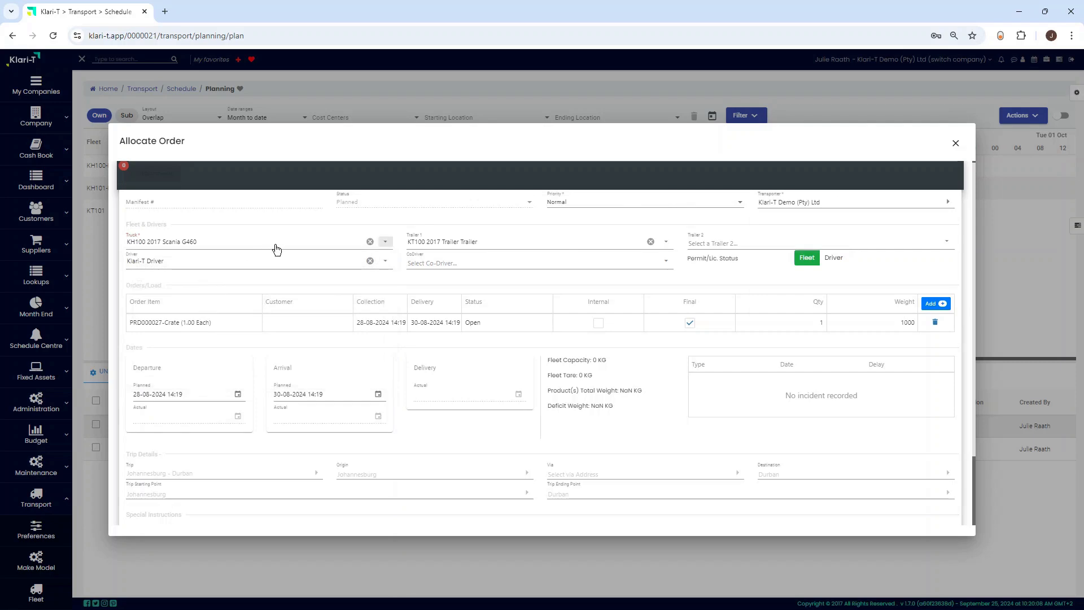
Replace the truck's default driver with another driver found by filtering the driver list by first name
{"action": "left_click", "coordinate": [276, 263]}
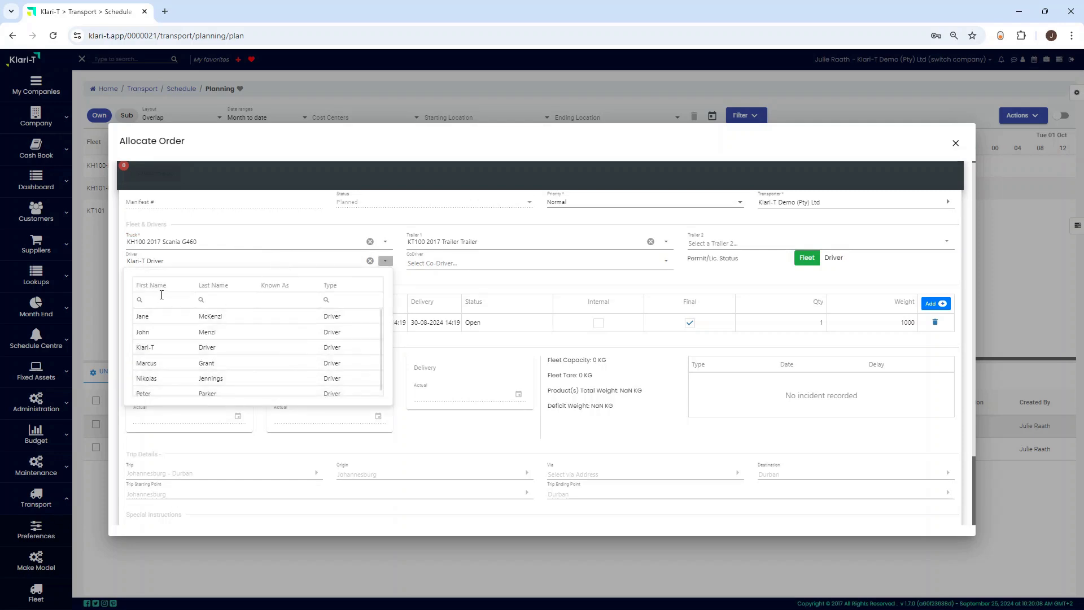
{"action": "left_click", "coordinate": [161, 299]}
{"action": "type", "text": "nikol"}
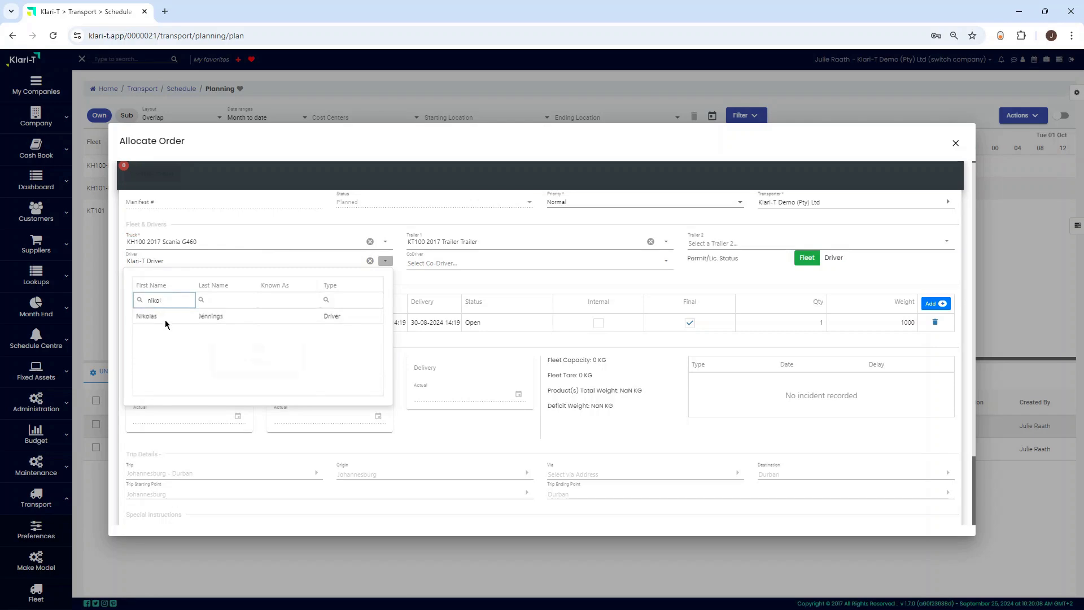
{"action": "left_click", "coordinate": [171, 316]}
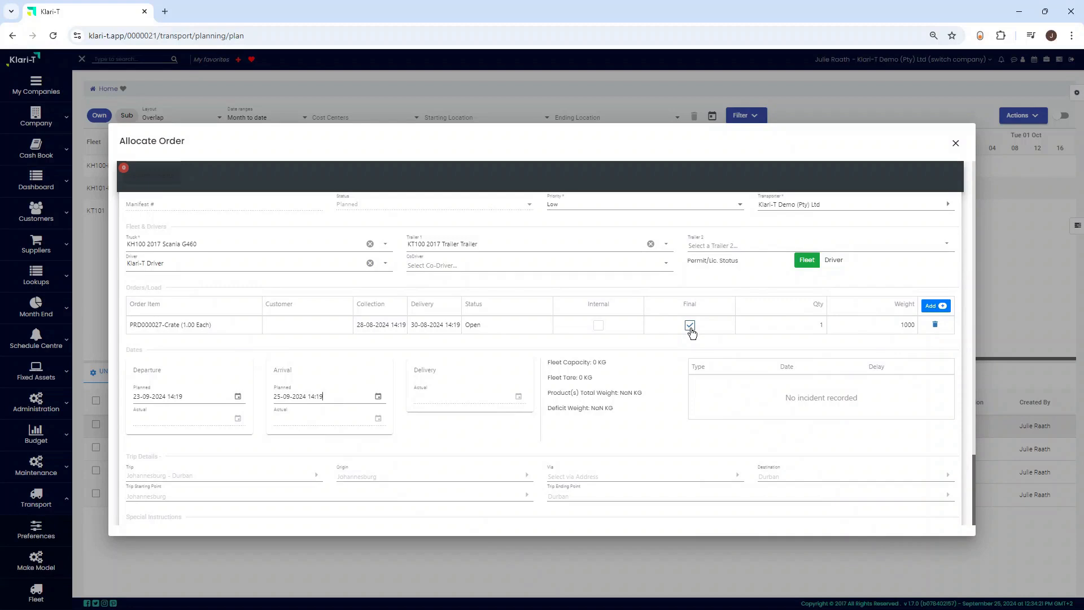
{"action": "left_click", "coordinate": [689, 325]}
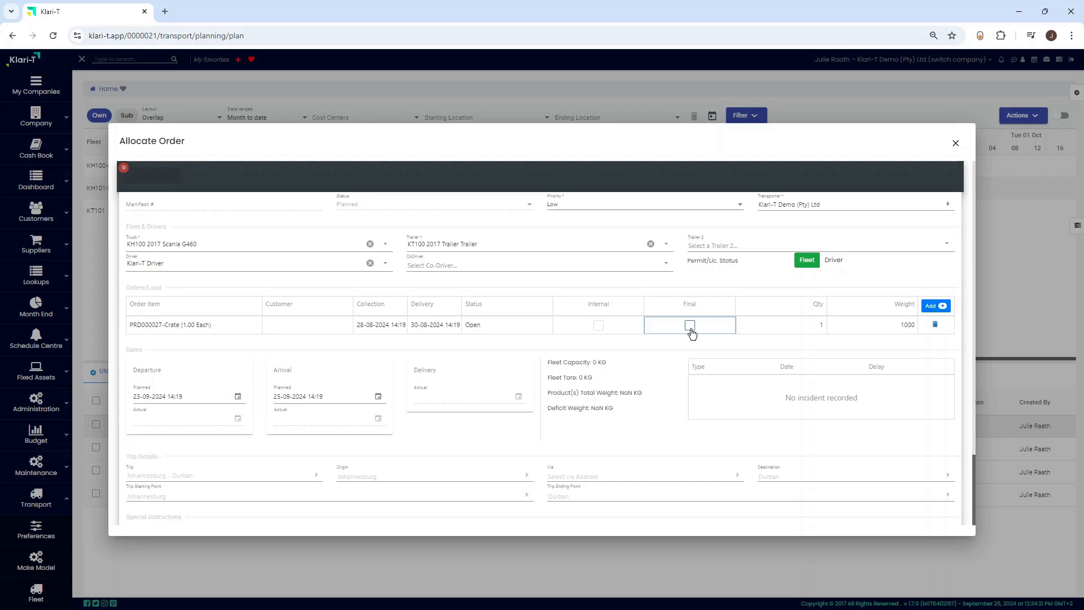
{"action": "left_click", "coordinate": [689, 326]}
{"action": "left_click", "coordinate": [239, 397]}
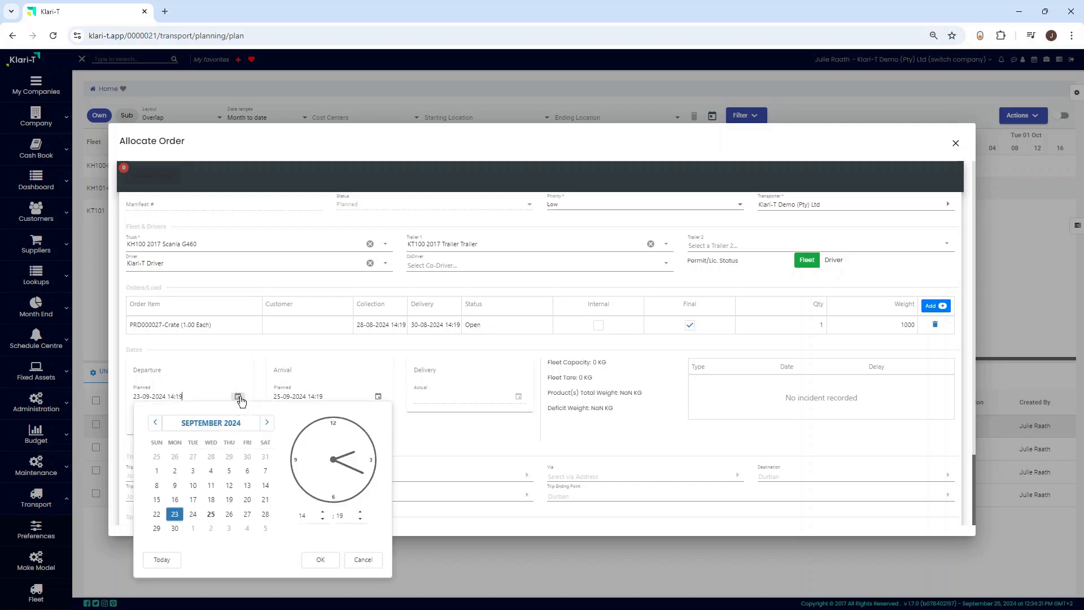
{"action": "left_click", "coordinate": [192, 513]}
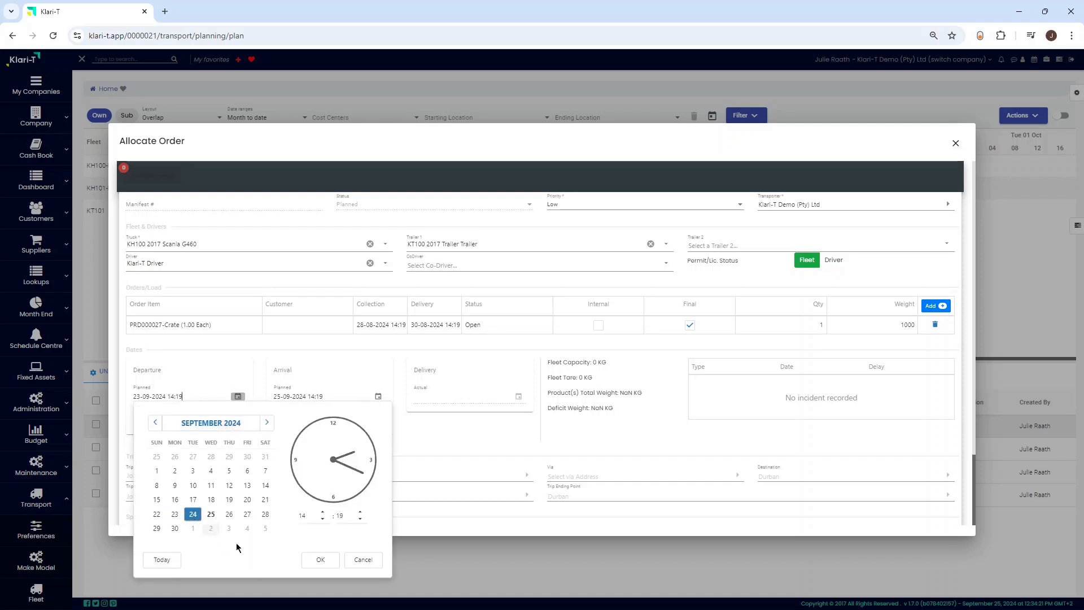
{"action": "left_click", "coordinate": [320, 559]}
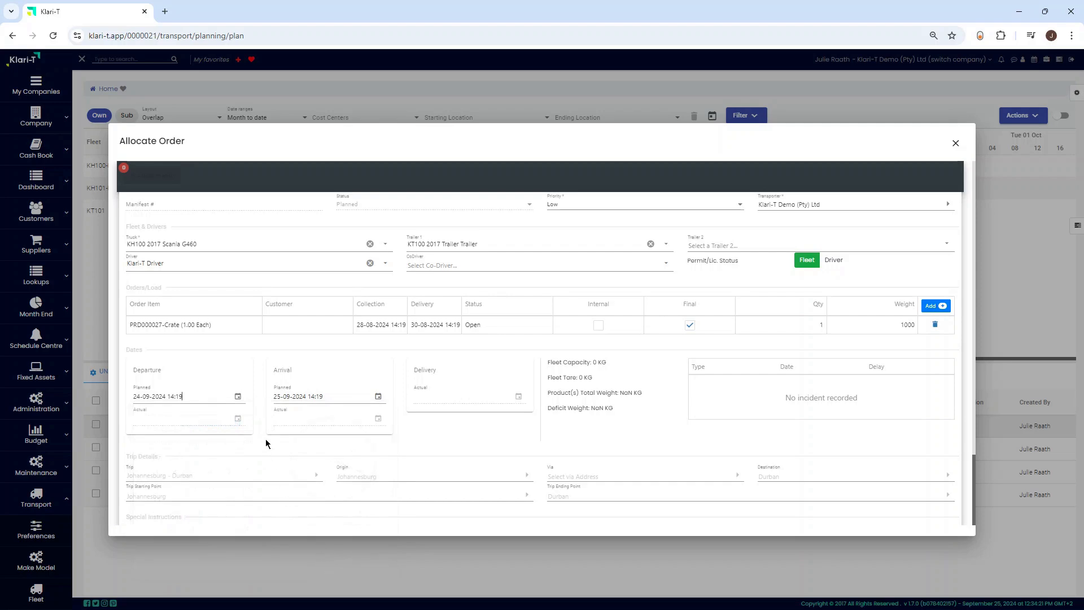
Enter the special instruction "This is a special instruction." and save the order allocation
{"action": "scroll", "coordinate": [265, 438], "scroll_direction": "down", "scroll_amount": 2}
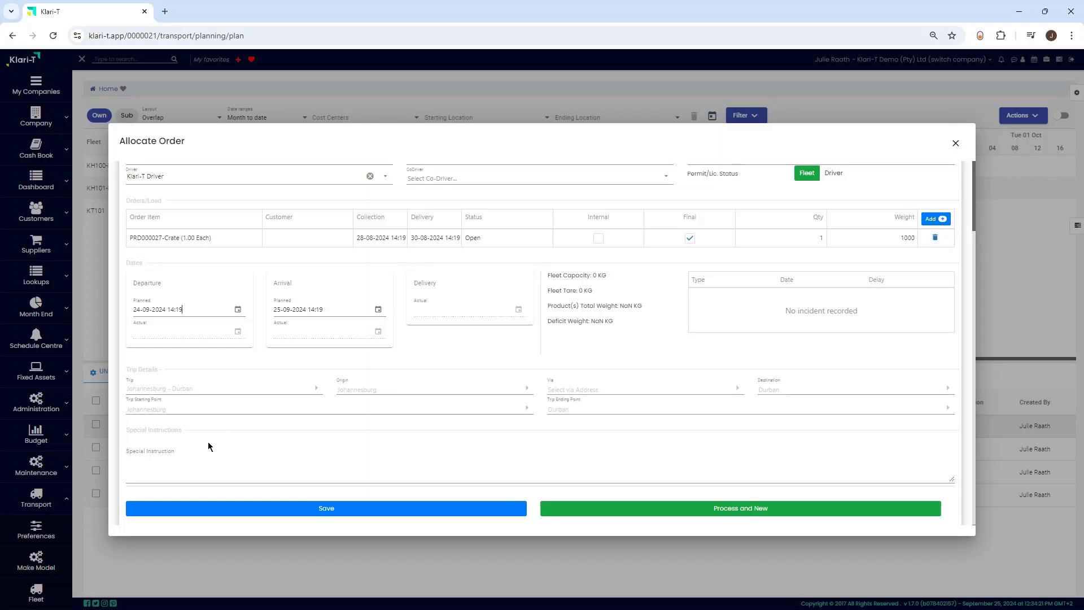
{"action": "left_click", "coordinate": [187, 449]}
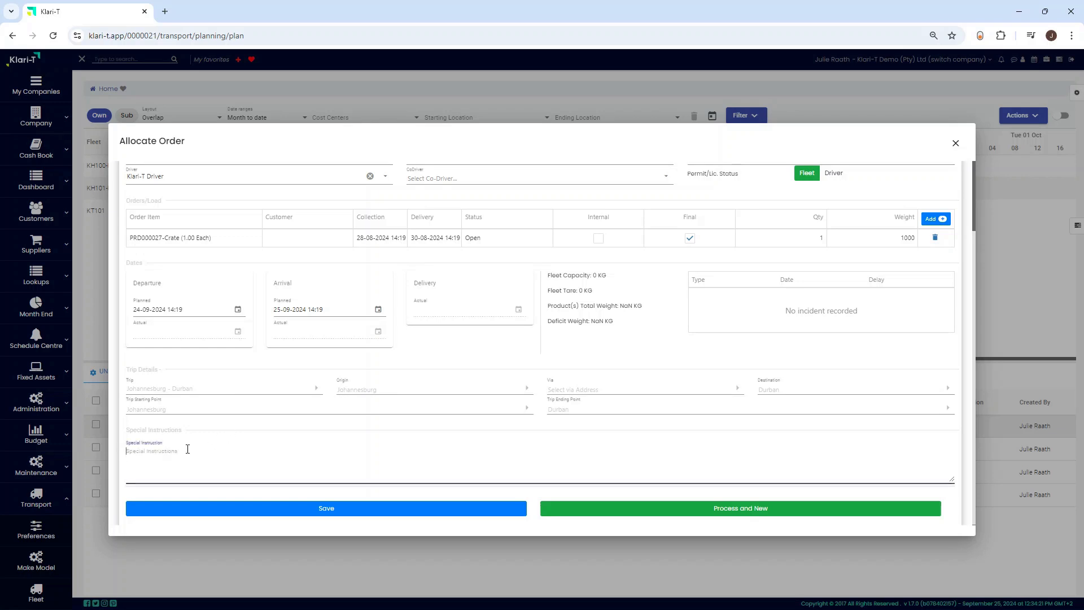
{"action": "type", "text": "THis is a special instruction."}
{"action": "scroll", "coordinate": [608, 296], "scroll_direction": "up", "scroll_amount": 2}
{"action": "scroll", "coordinate": [607, 293], "scroll_direction": "down", "scroll_amount": 2}
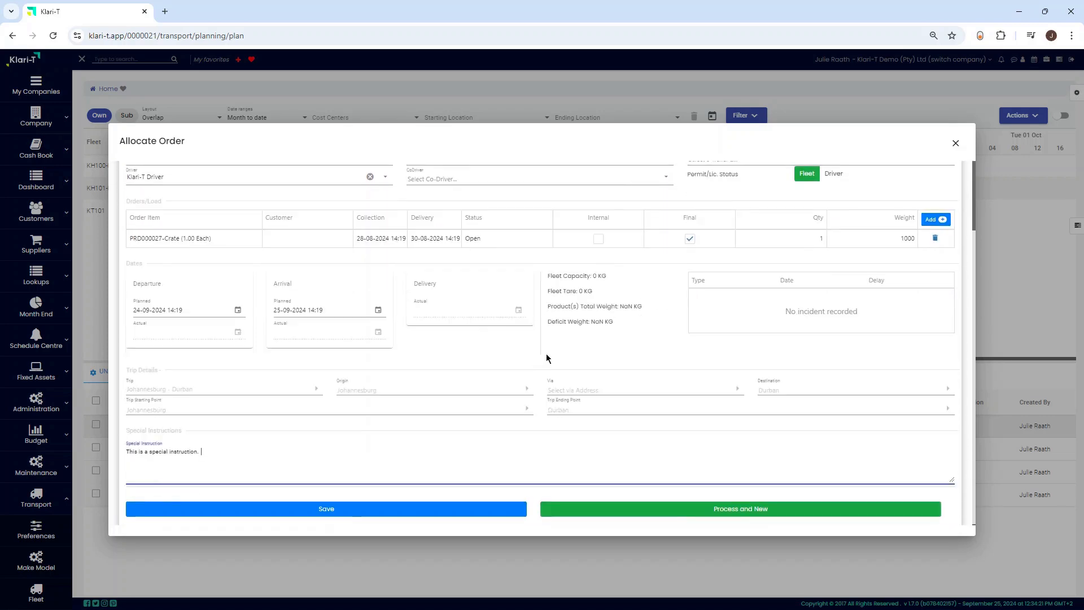
{"action": "left_click", "coordinate": [333, 511]}
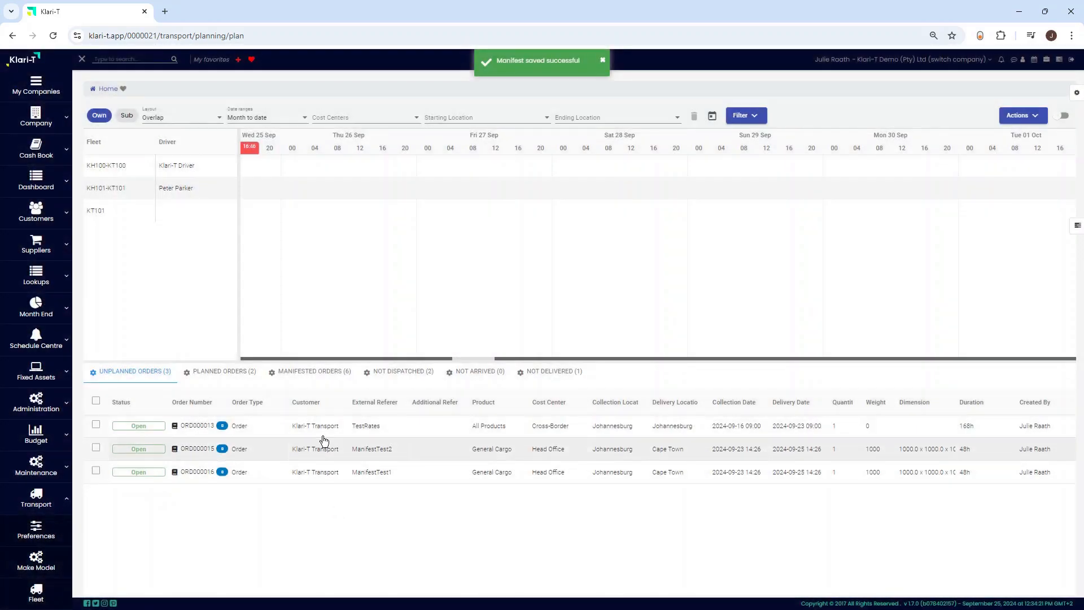
Unassign the planned crate order from Johannesburg to Durban and check the unplanned orders list
{"action": "left_click", "coordinate": [235, 380]}
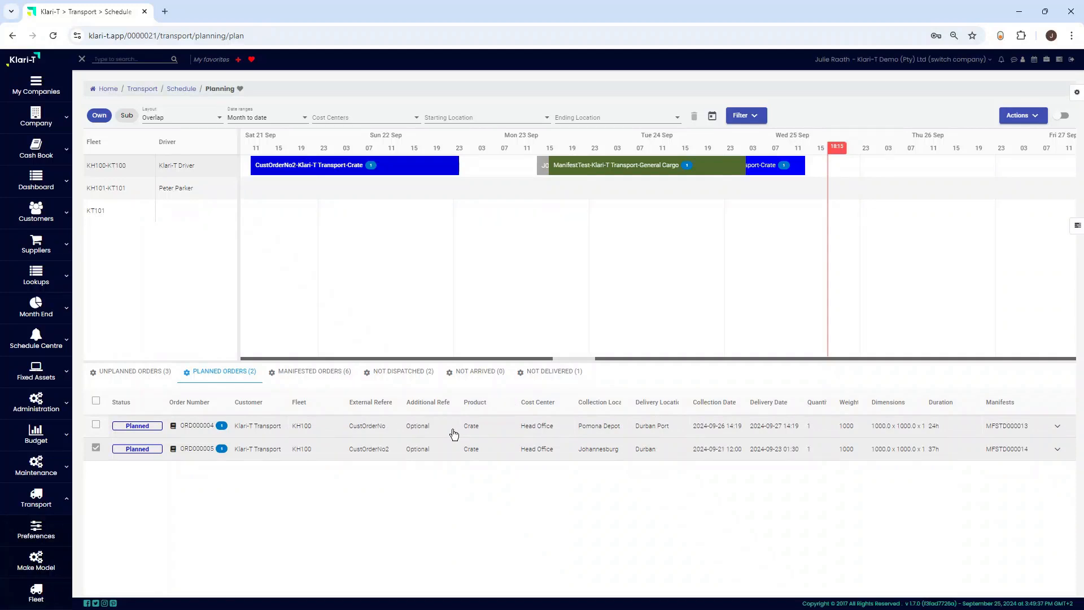
{"action": "right_click", "coordinate": [452, 450]}
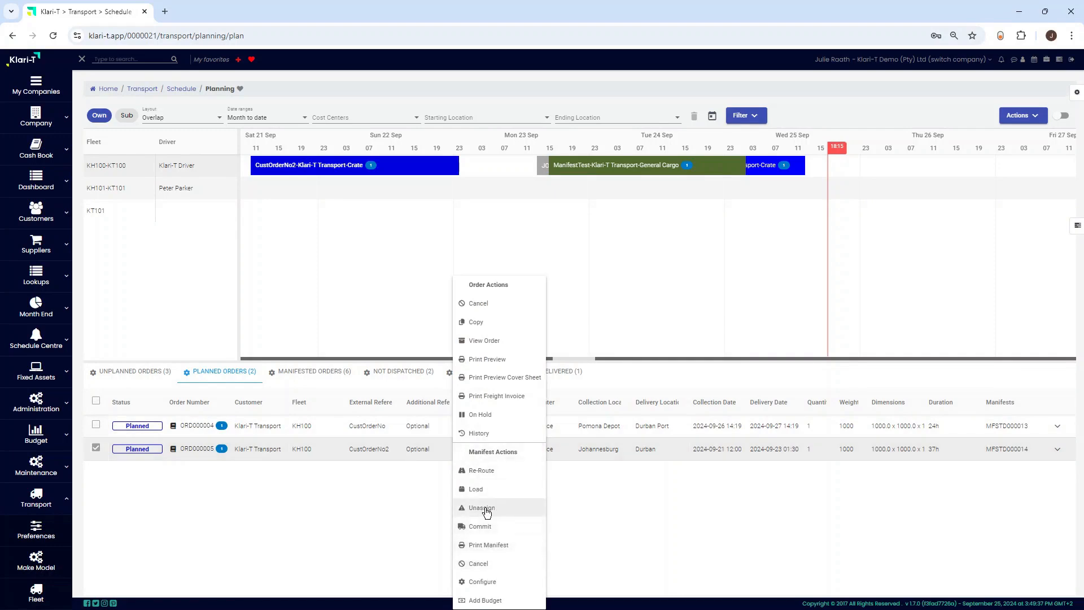
{"action": "left_click", "coordinate": [485, 510]}
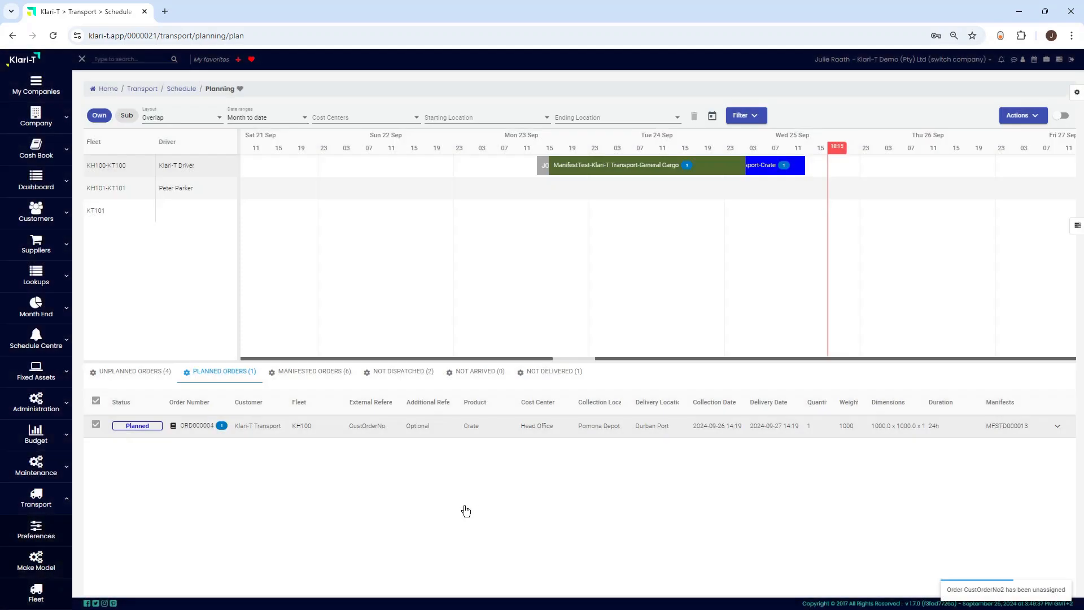
{"action": "left_click", "coordinate": [150, 370]}
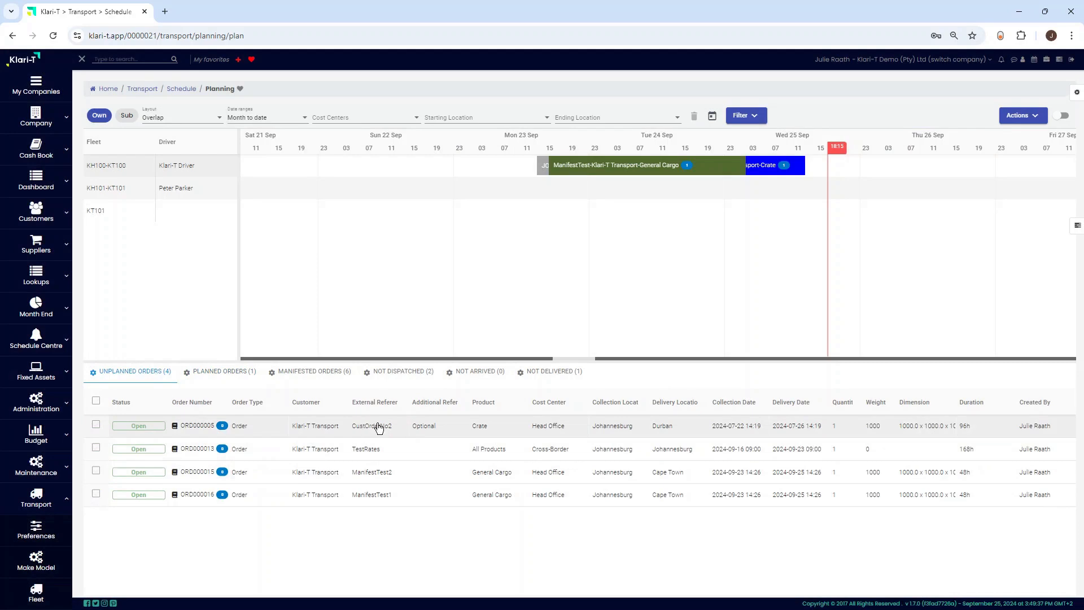
Return to the planned orders and view the order and manifest actions available for the remaining crate order
{"action": "left_click", "coordinate": [247, 372]}
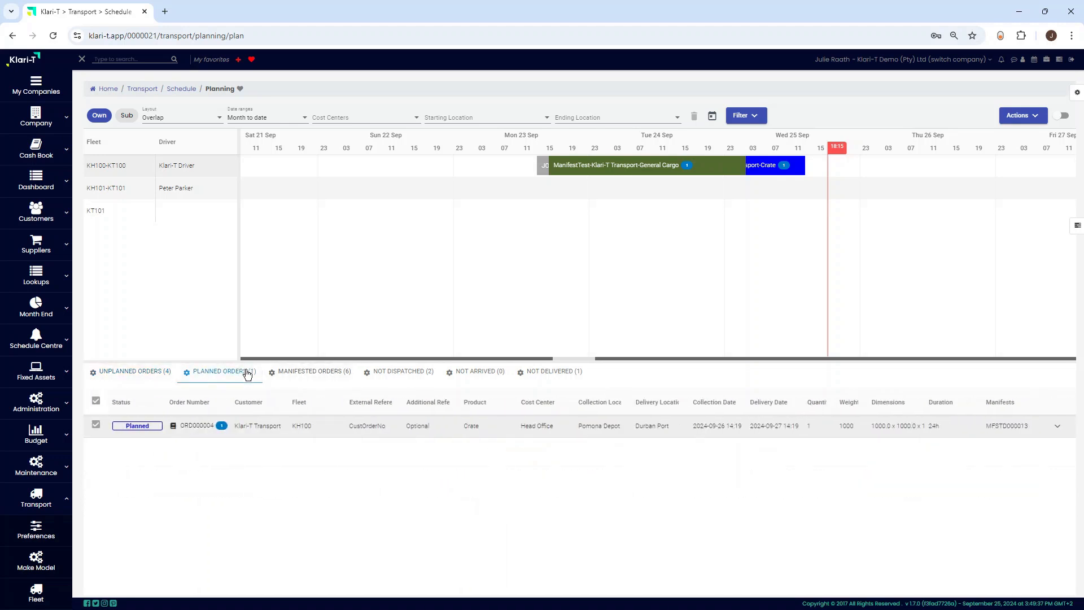
{"action": "right_click", "coordinate": [405, 433]}
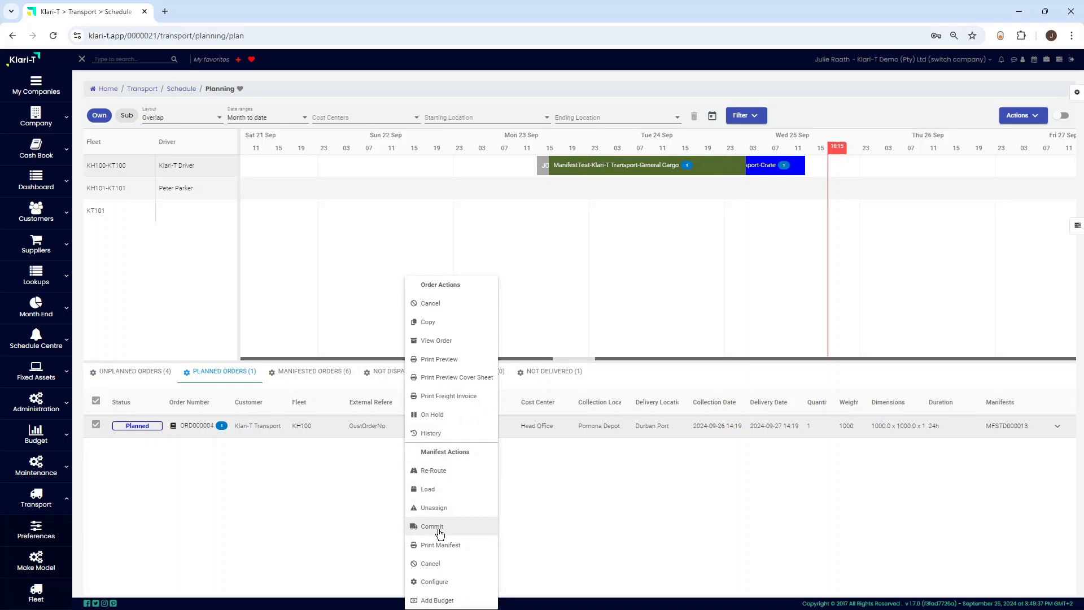
{"action": "left_click", "coordinate": [575, 427]}
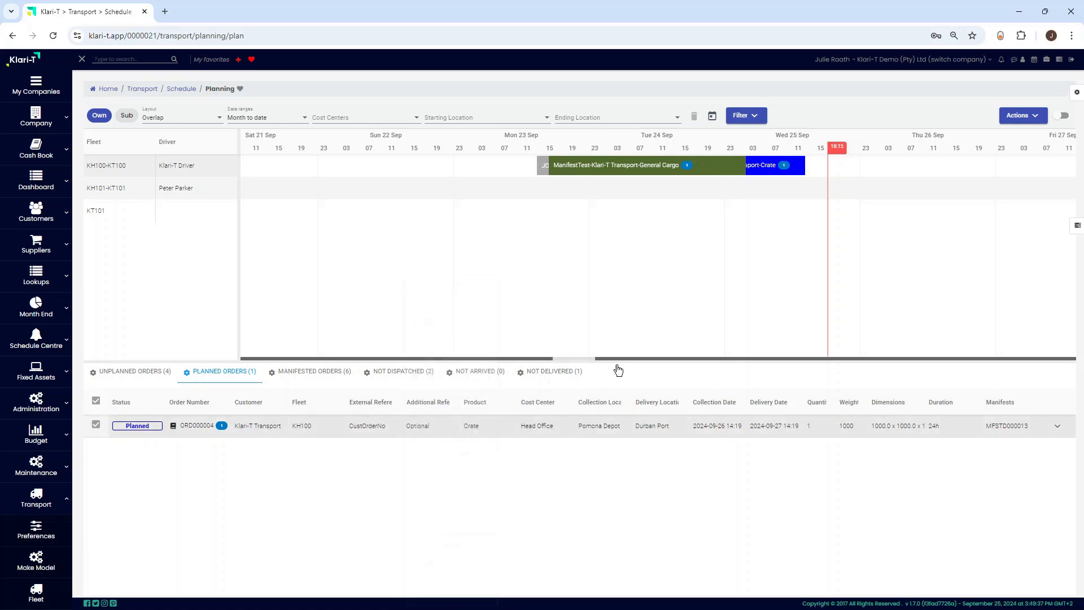
Commit the planned crate order's manifest and view the actions for the order in the manifested orders list
{"action": "right_click", "coordinate": [773, 171]}
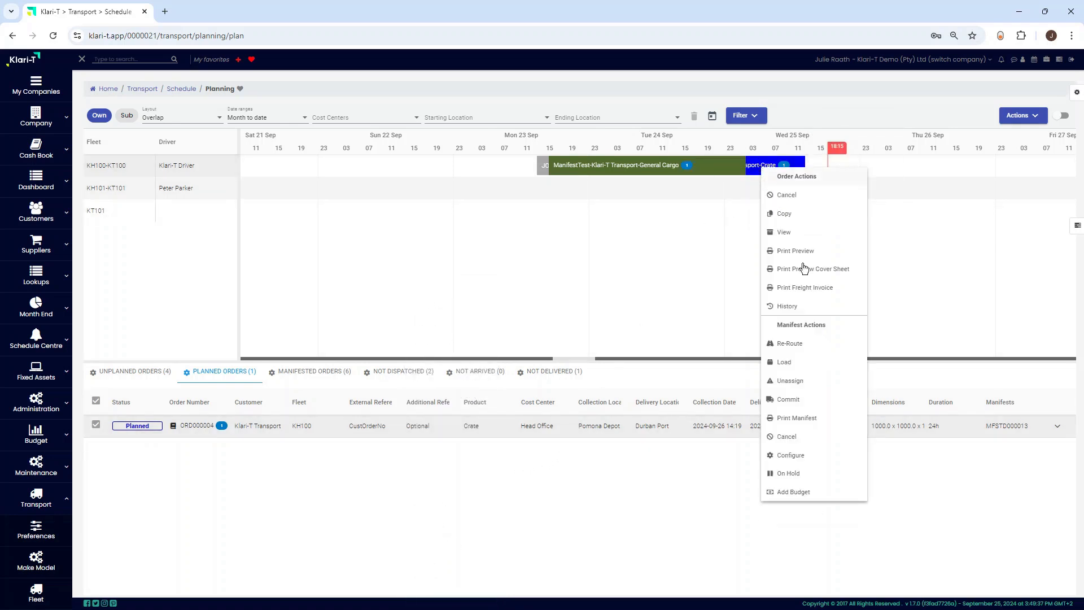
{"action": "left_click", "coordinate": [788, 399]}
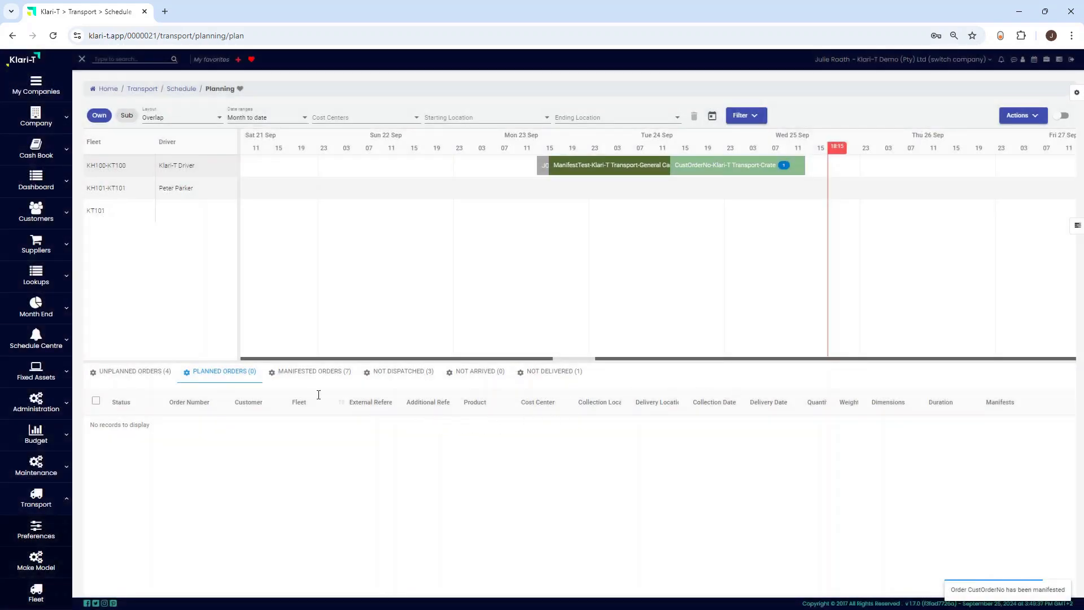
{"action": "left_click", "coordinate": [309, 372]}
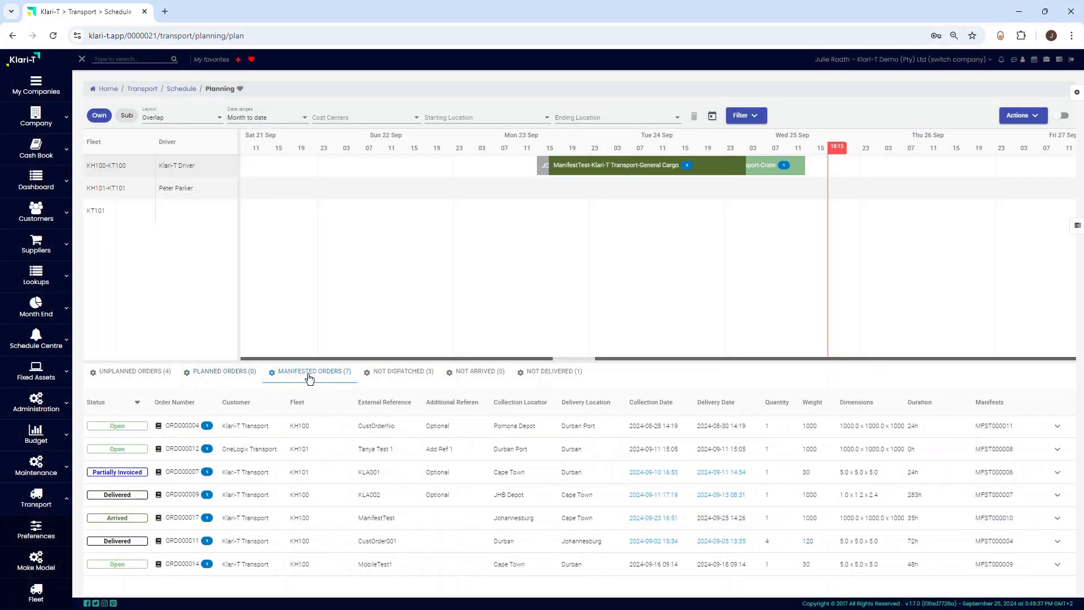
{"action": "right_click", "coordinate": [378, 431]}
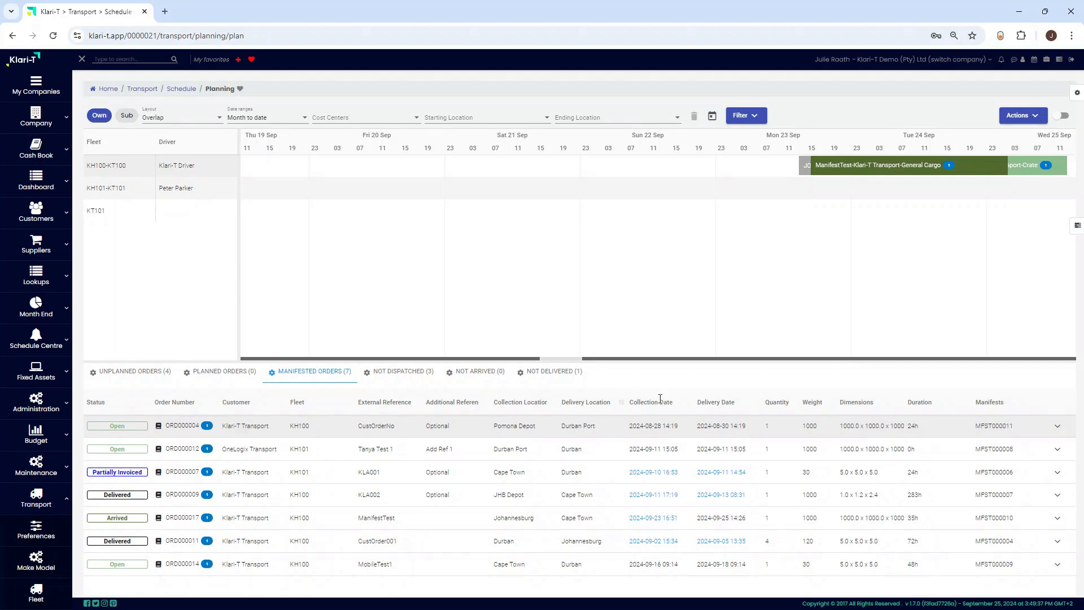
Filter the manifested orders by manifest number 7 and view the KLA002 pallet order's details on the timeline
{"action": "left_click", "coordinate": [1035, 401]}
{"action": "type", "text": "7"}
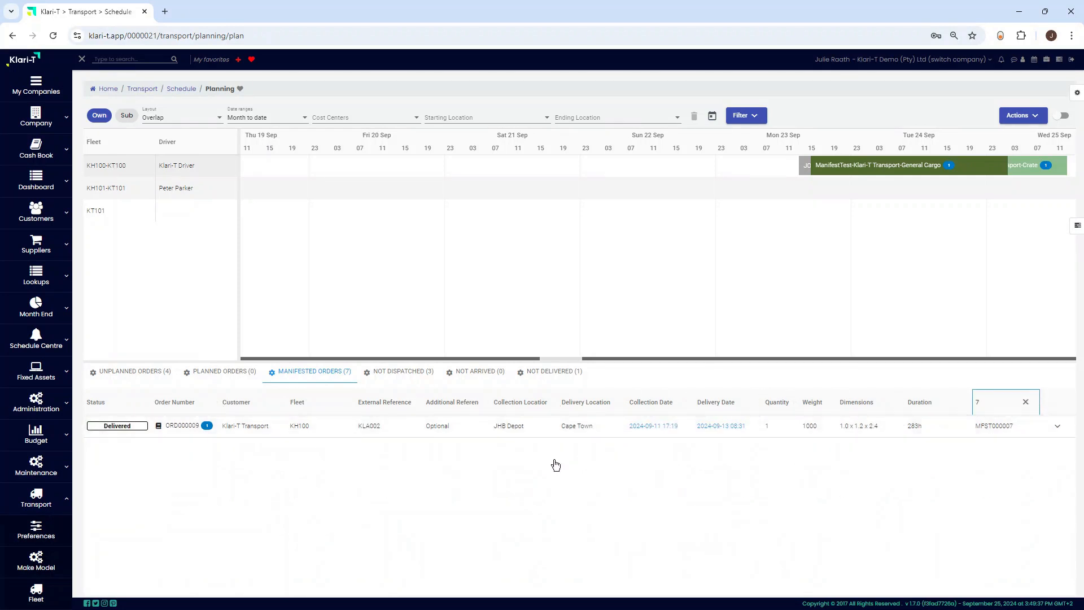
{"action": "left_click", "coordinate": [332, 431]}
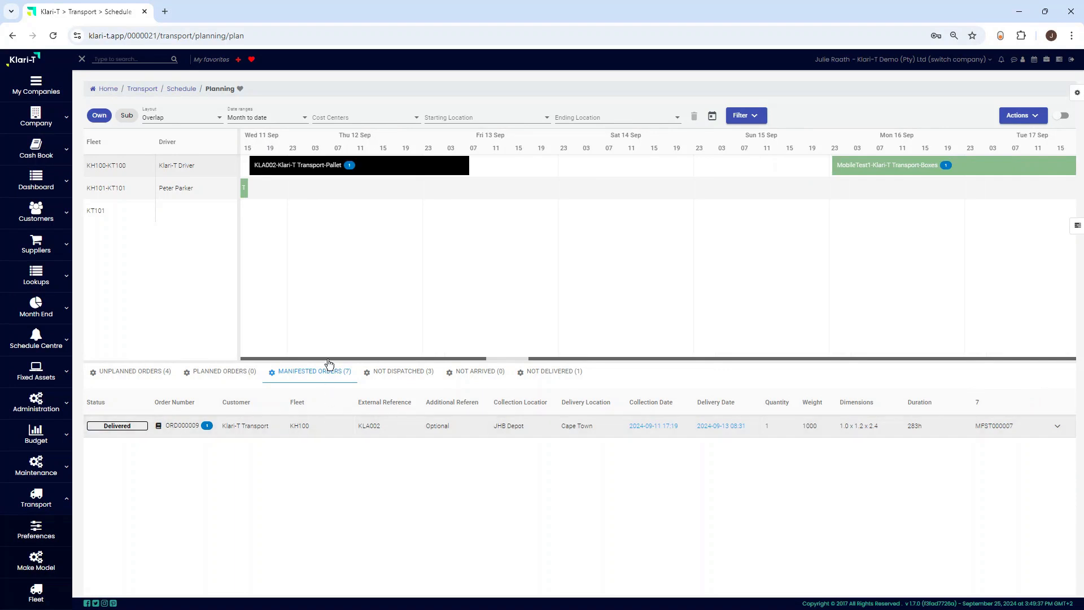
{"action": "mouse_move", "coordinate": [283, 171]}
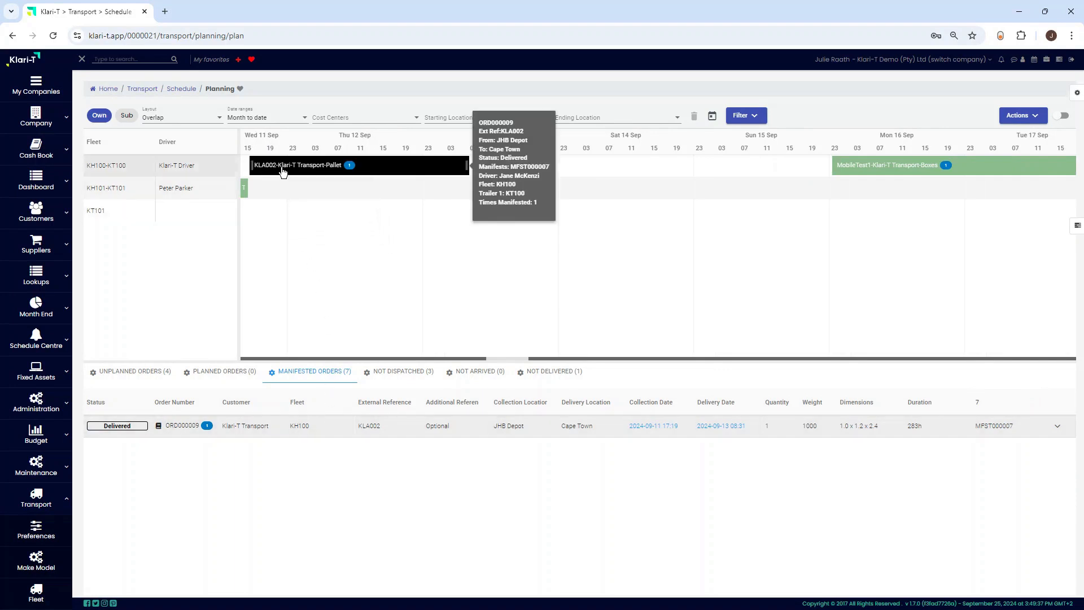
Filter the manifested orders by manifest number 8 and view the KH101 order's details on the timeline
{"action": "left_click", "coordinate": [982, 402]}
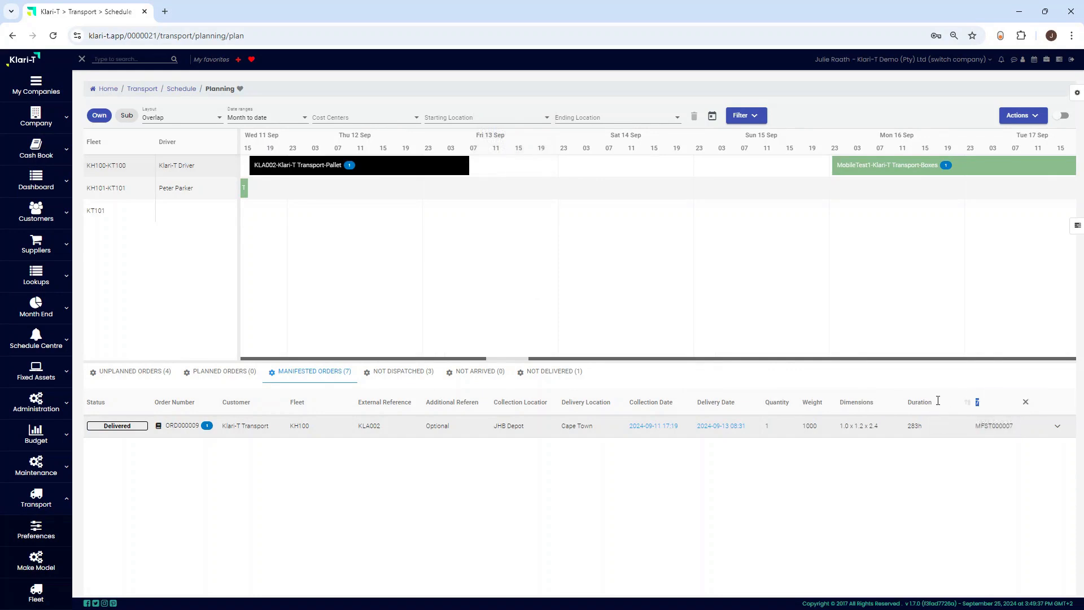
{"action": "type", "text": "8"}
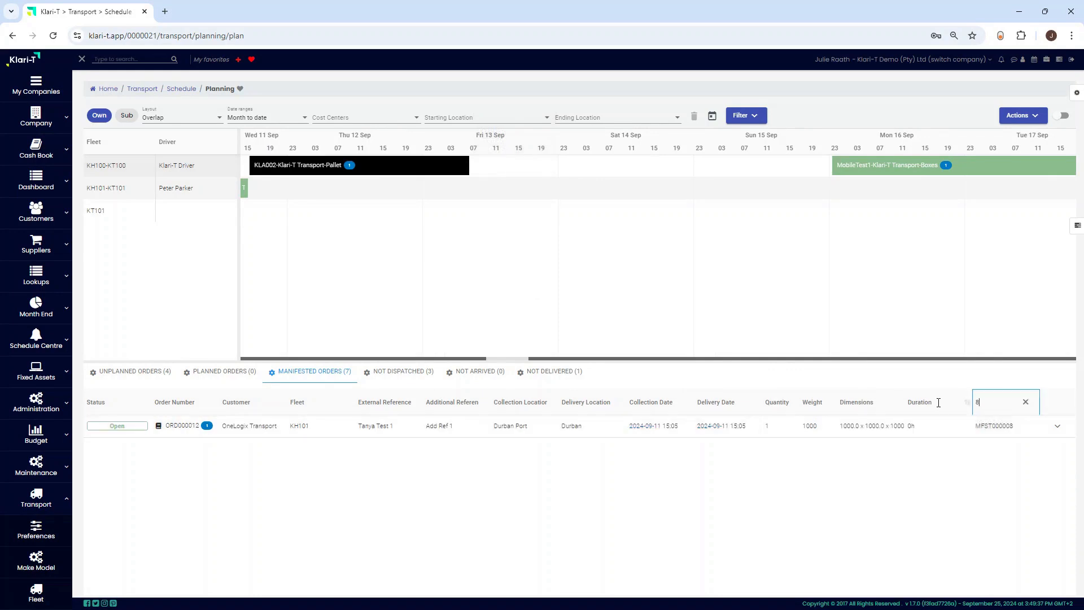
{"action": "left_click", "coordinate": [247, 432]}
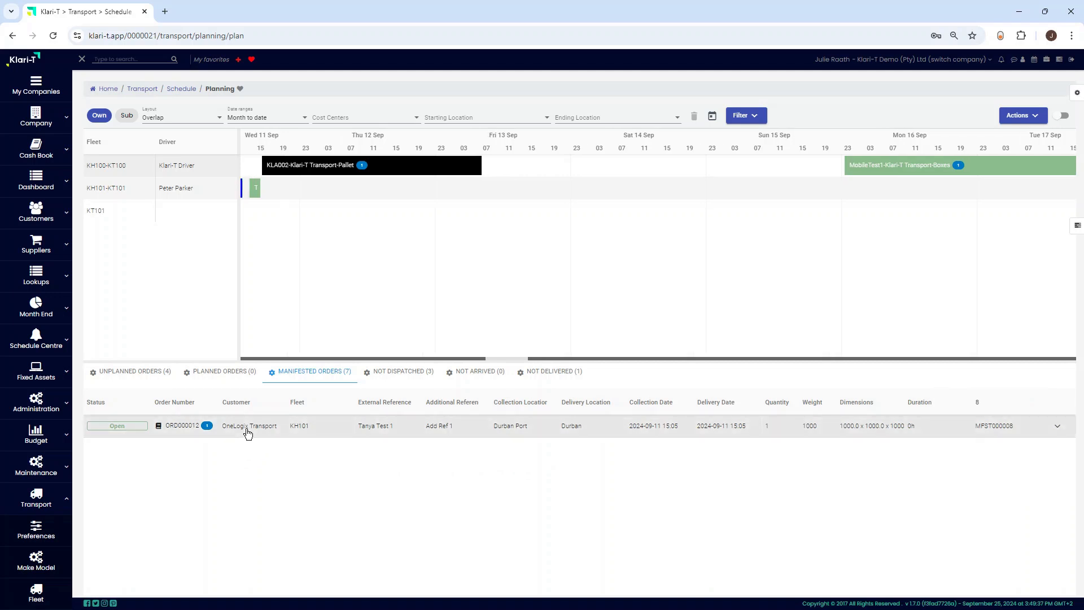
{"action": "mouse_move", "coordinate": [255, 193]}
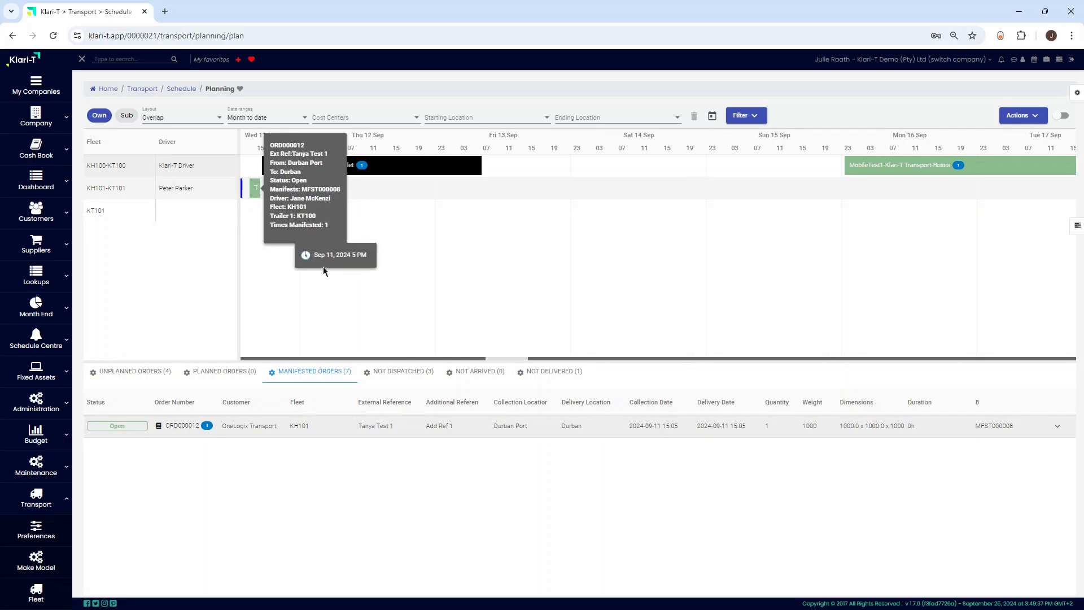
Clear the manifest number filter and inspect the CustOrderNo crate order on the KH101 timeline row
{"action": "left_click", "coordinate": [977, 402]}
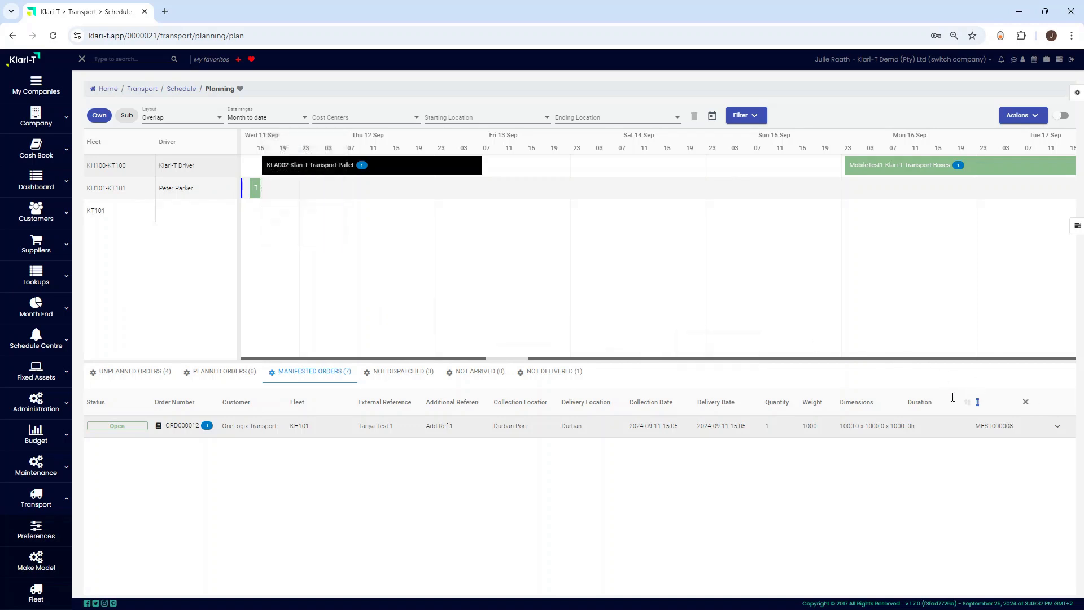
{"action": "key", "text": "BackSpace"}
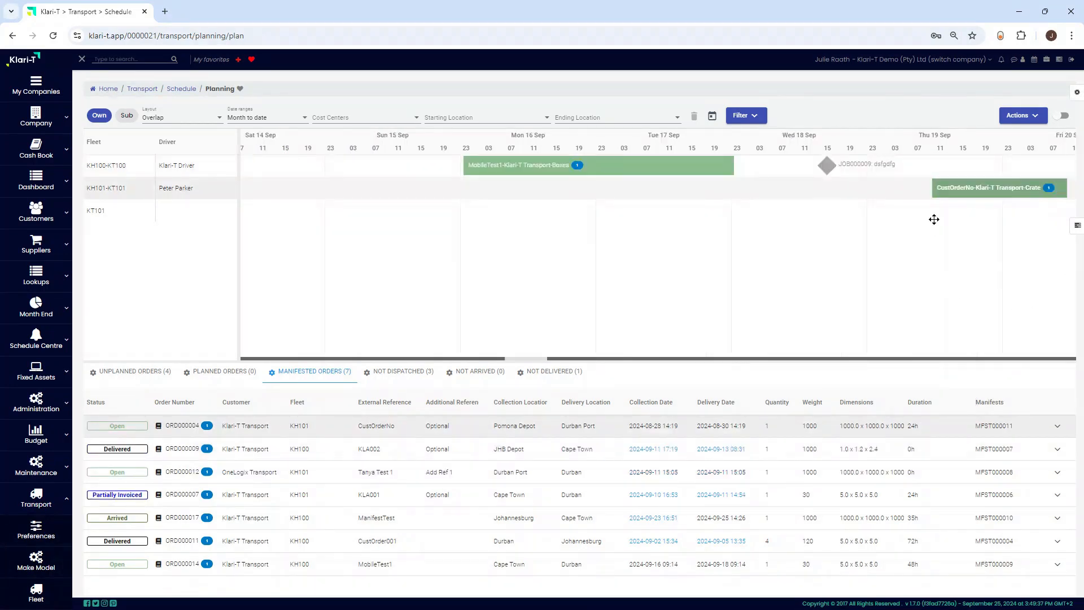
{"action": "mouse_move", "coordinate": [964, 194]}
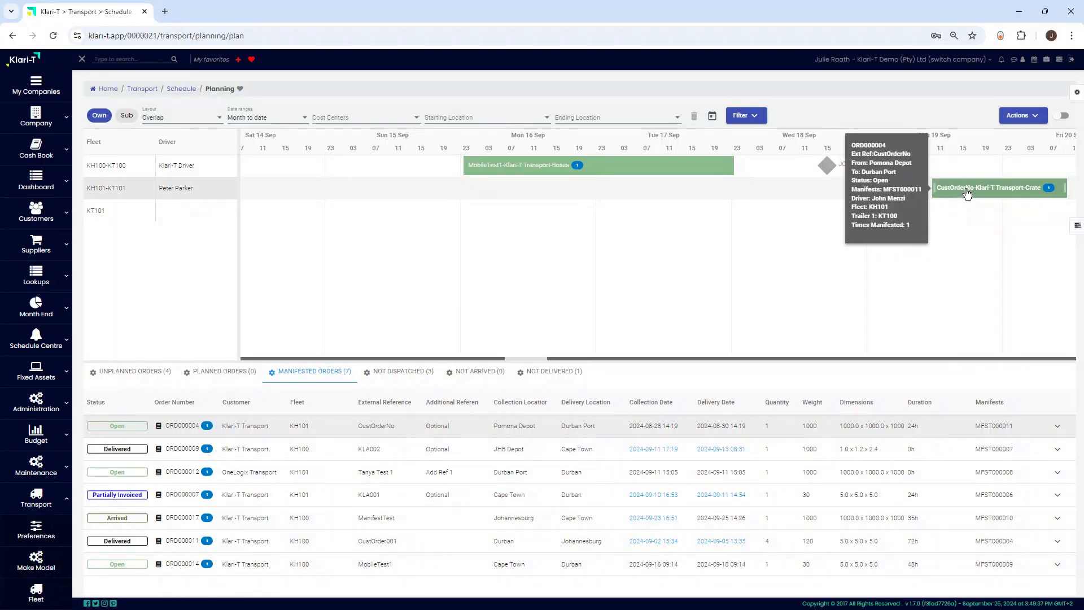
{"action": "left_click", "coordinate": [967, 193]}
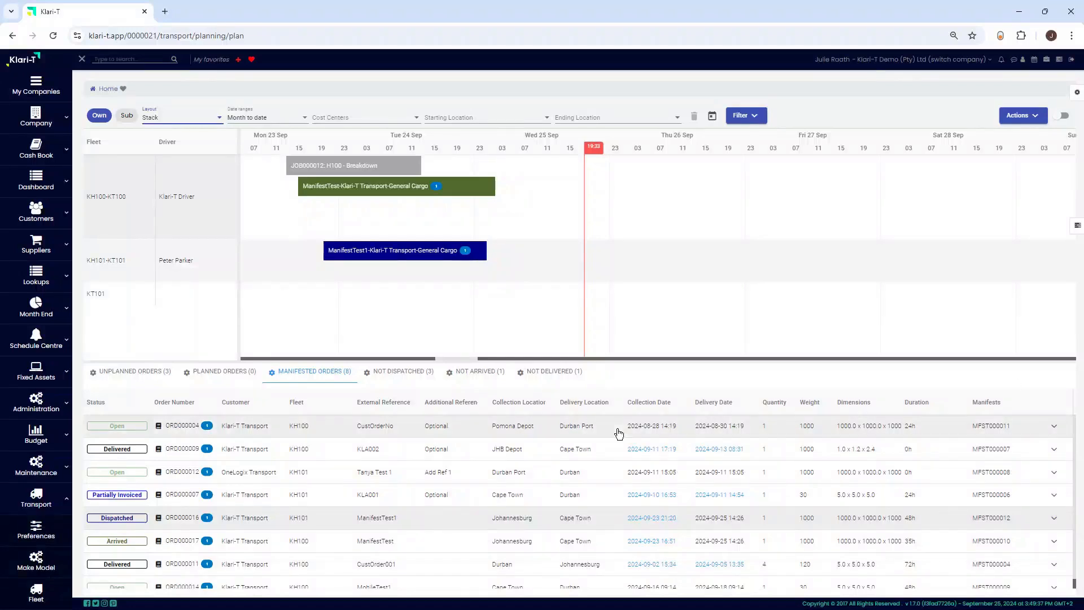
Review the actions available for the dispatched ManifestTest1 order and open the transfer form for its manifest
{"action": "mouse_move", "coordinate": [401, 256]}
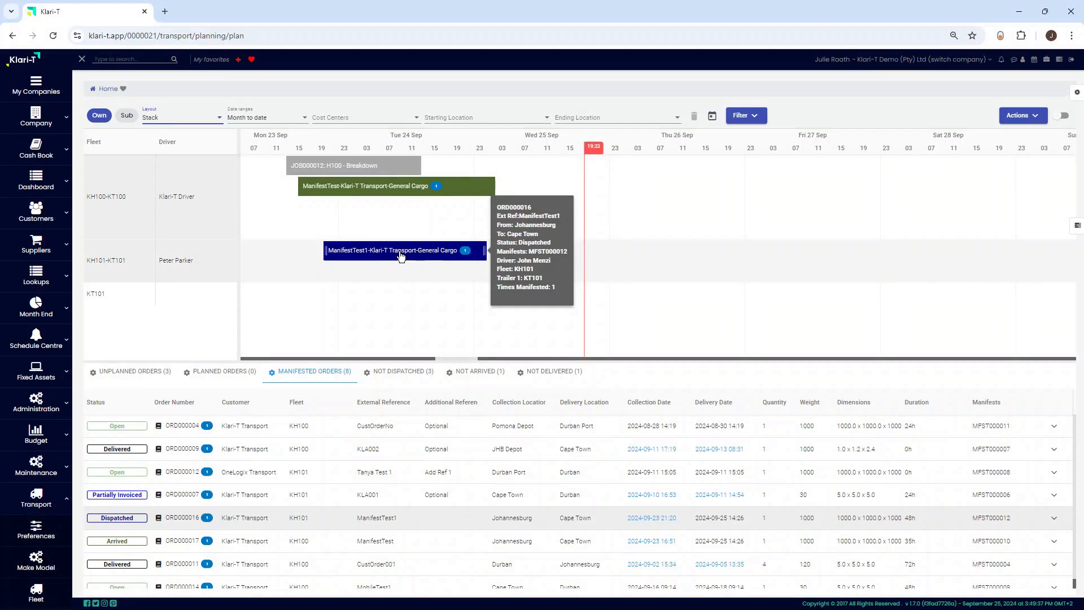
{"action": "right_click", "coordinate": [401, 256]}
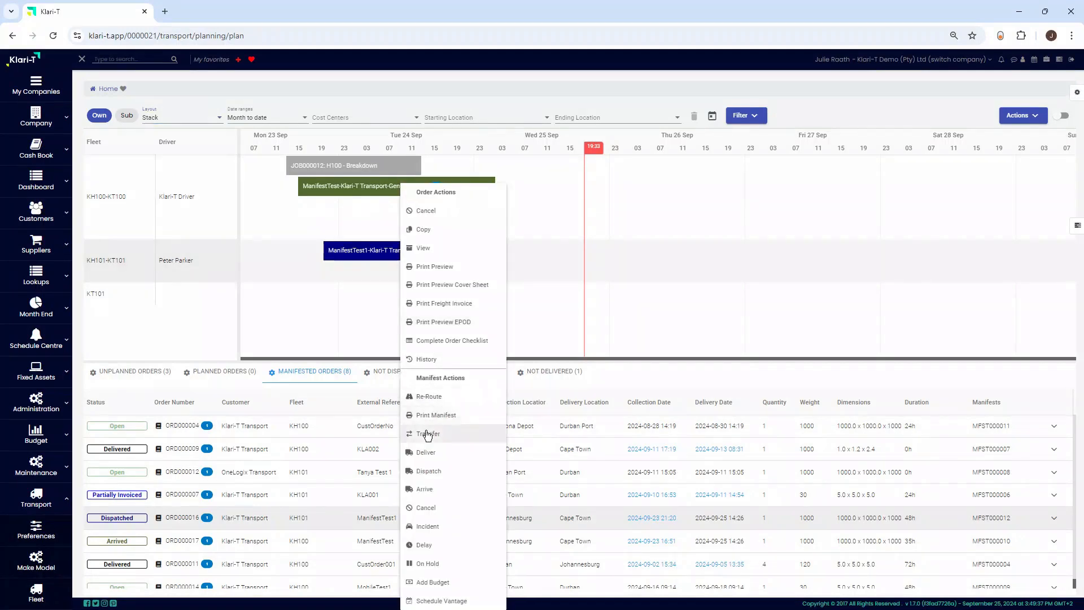
{"action": "left_click", "coordinate": [348, 522]}
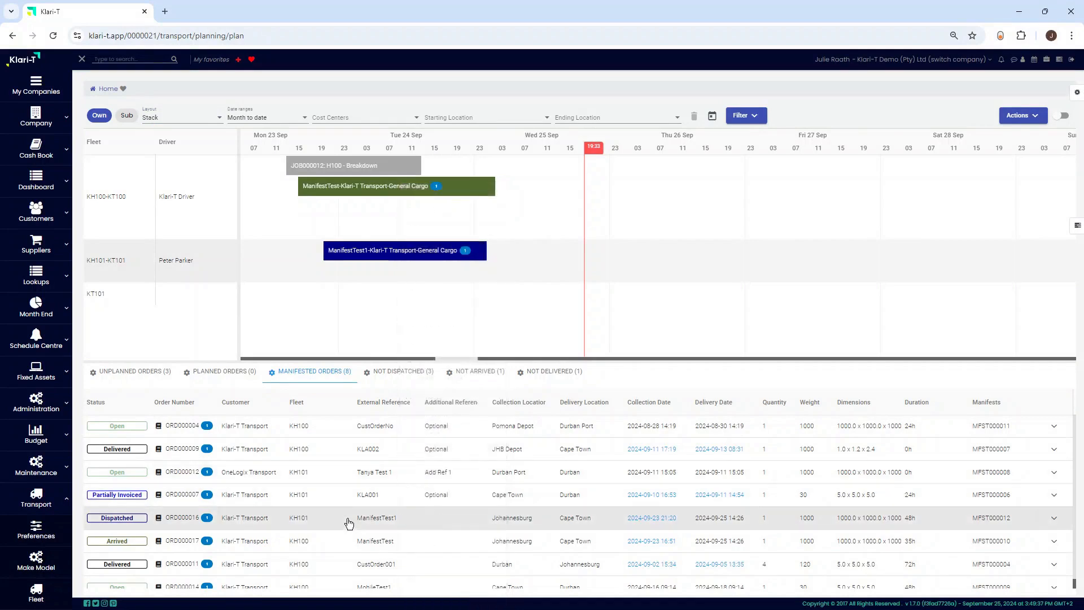
{"action": "right_click", "coordinate": [348, 522]}
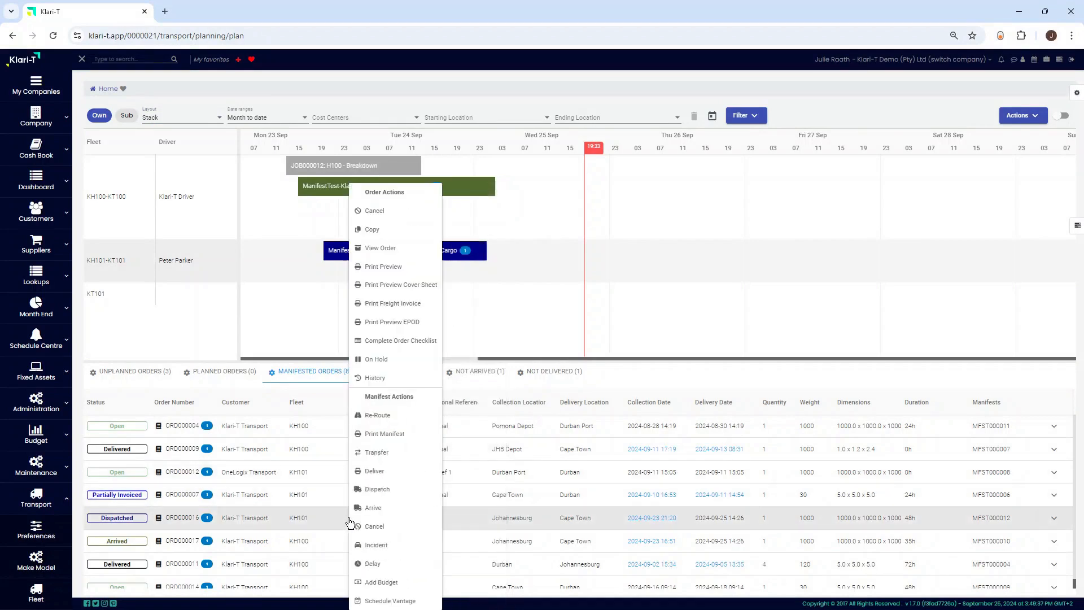
{"action": "left_click", "coordinate": [377, 452]}
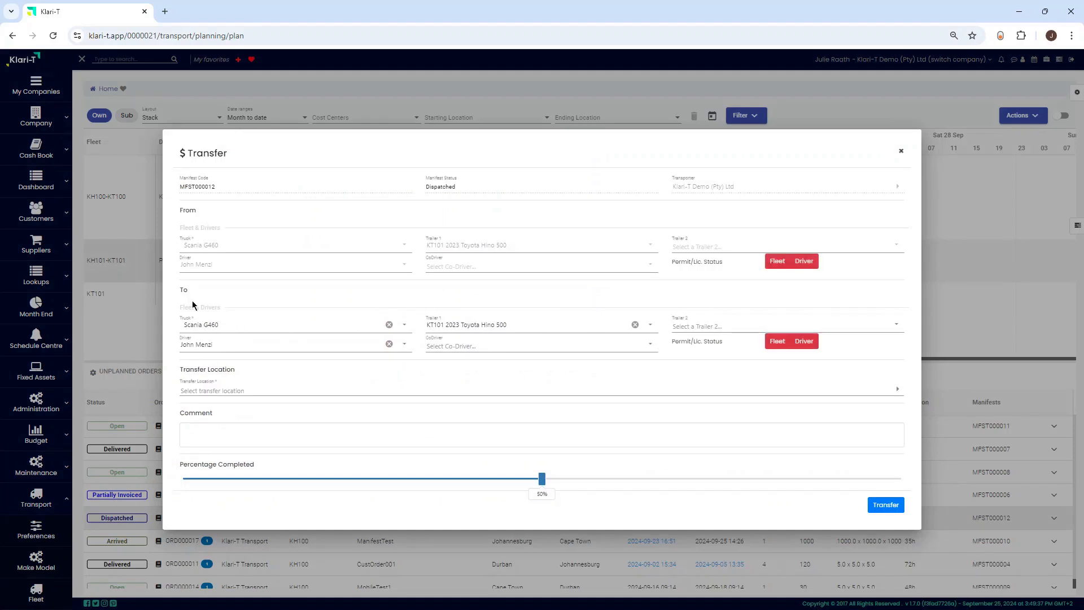
Set the transfer's destination truck to KH100 2017 Scania G460 and select a different driver
{"action": "left_click_drag", "start_coordinate": [178, 291], "coordinate": [188, 294]}
{"action": "left_click", "coordinate": [226, 324]}
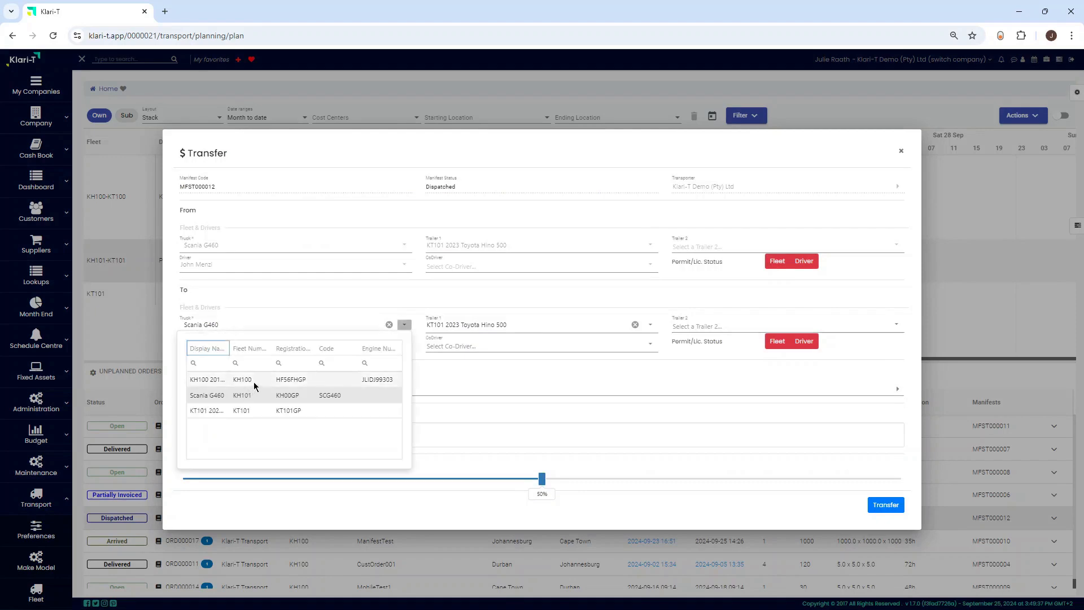
{"action": "left_click", "coordinate": [253, 380]}
{"action": "left_click", "coordinate": [239, 347]}
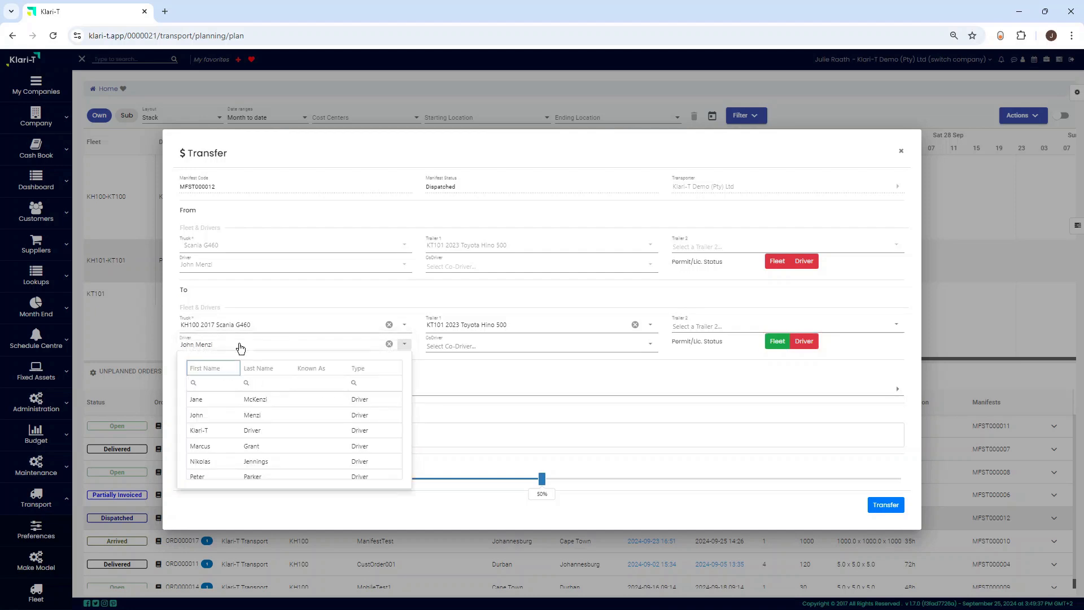
{"action": "left_click", "coordinate": [242, 461]}
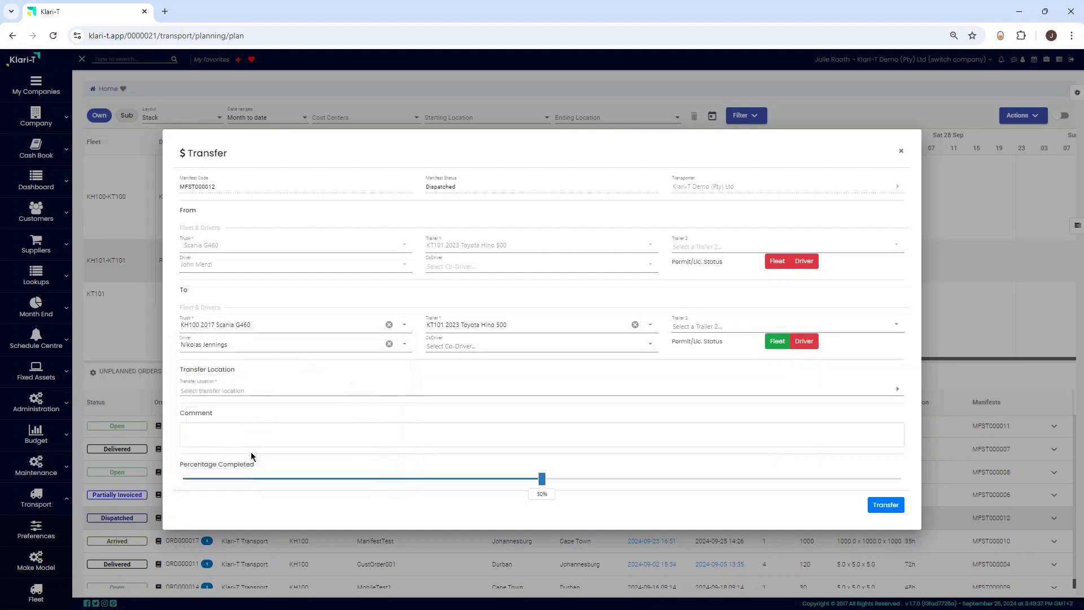
Set the transfer location to Johannesburg and enter the comment "This is a comment"
{"action": "left_click", "coordinate": [245, 393]}
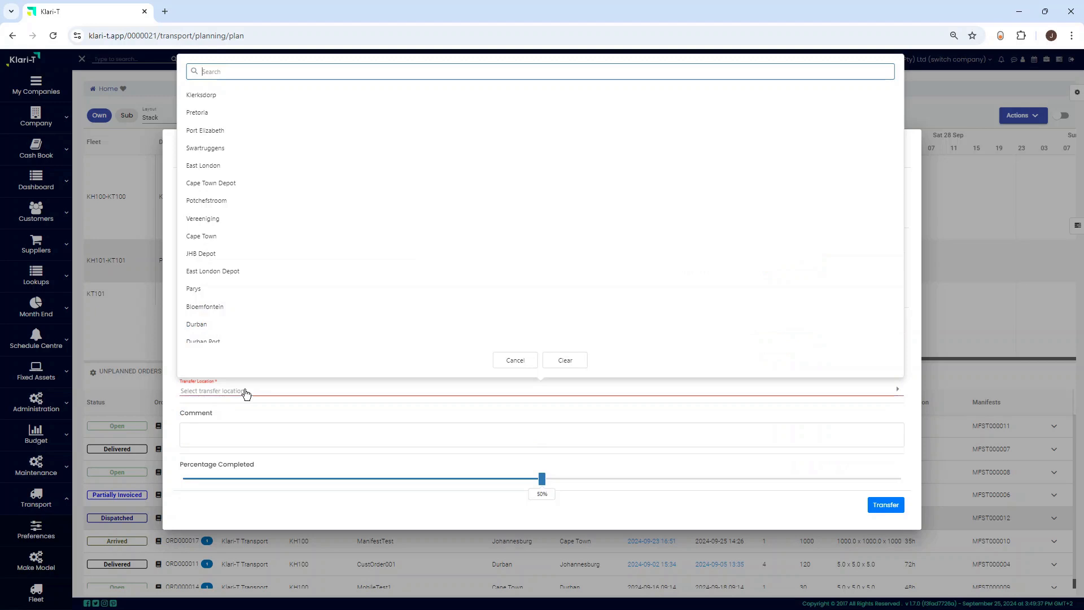
{"action": "type", "text": "joh"}
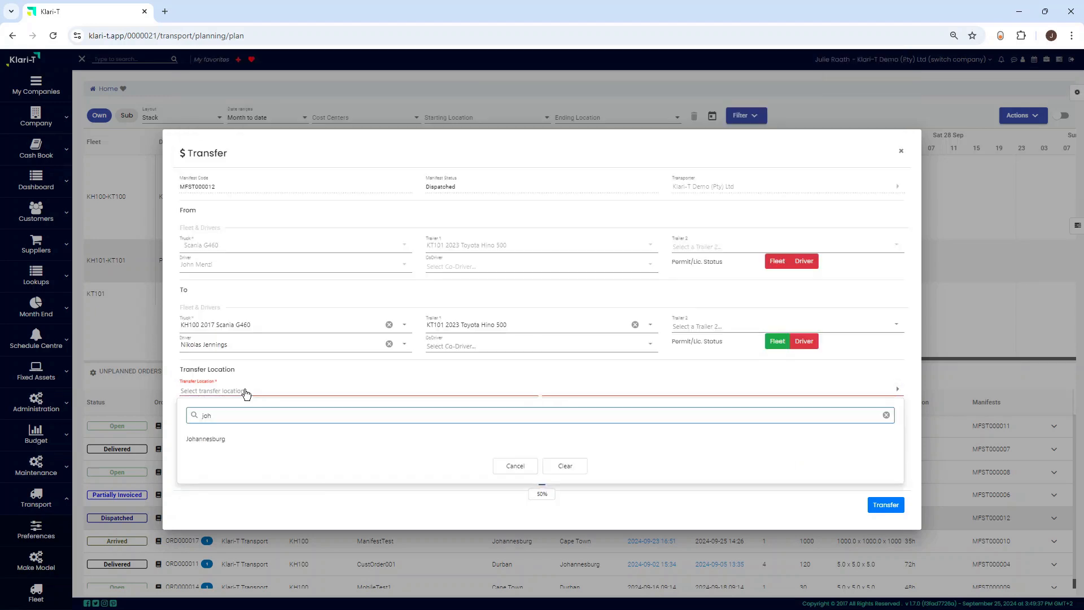
{"action": "left_click", "coordinate": [221, 439]}
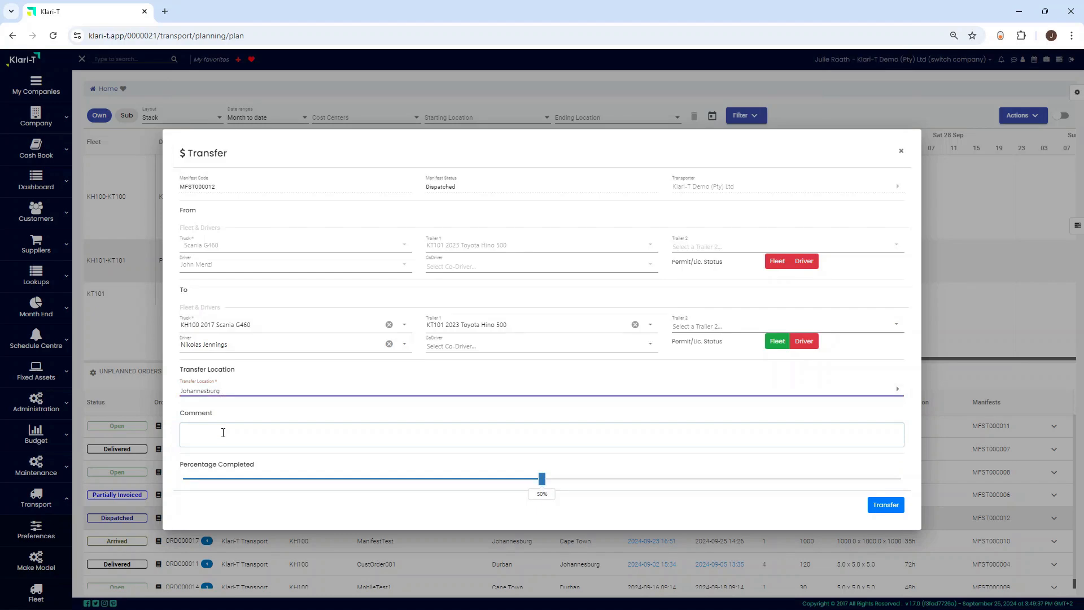
{"action": "left_click", "coordinate": [223, 432]}
{"action": "type", "text": "This is"}
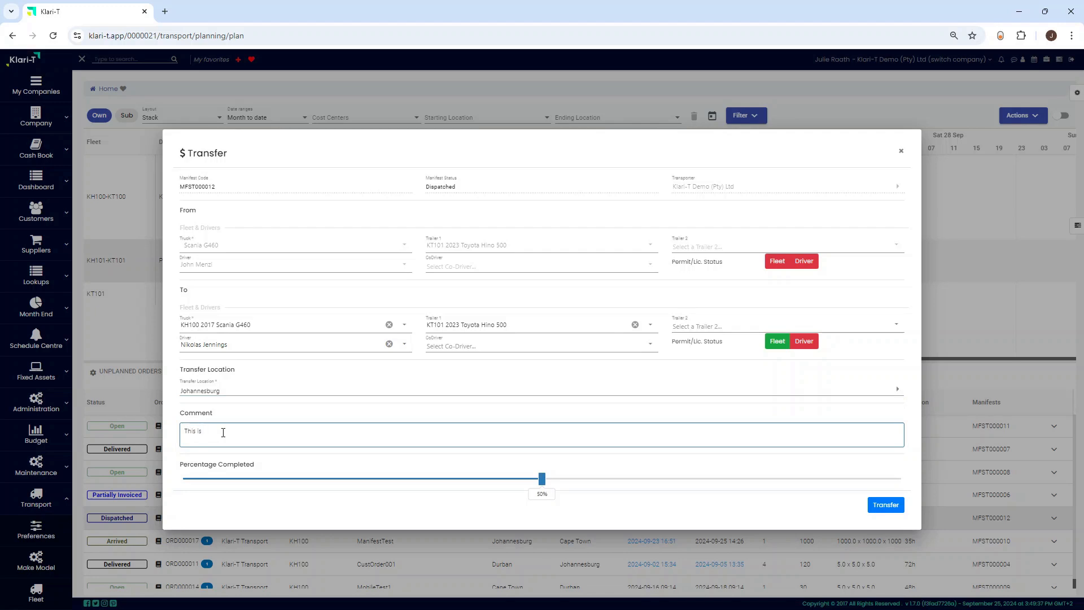
{"action": "type", "text": " a comment"}
Set the percentage completed to 31%, transfer the manifest, and check the ManifestTest1 order on the timeline
{"action": "left_click_drag", "start_coordinate": [541, 483], "coordinate": [408, 490]}
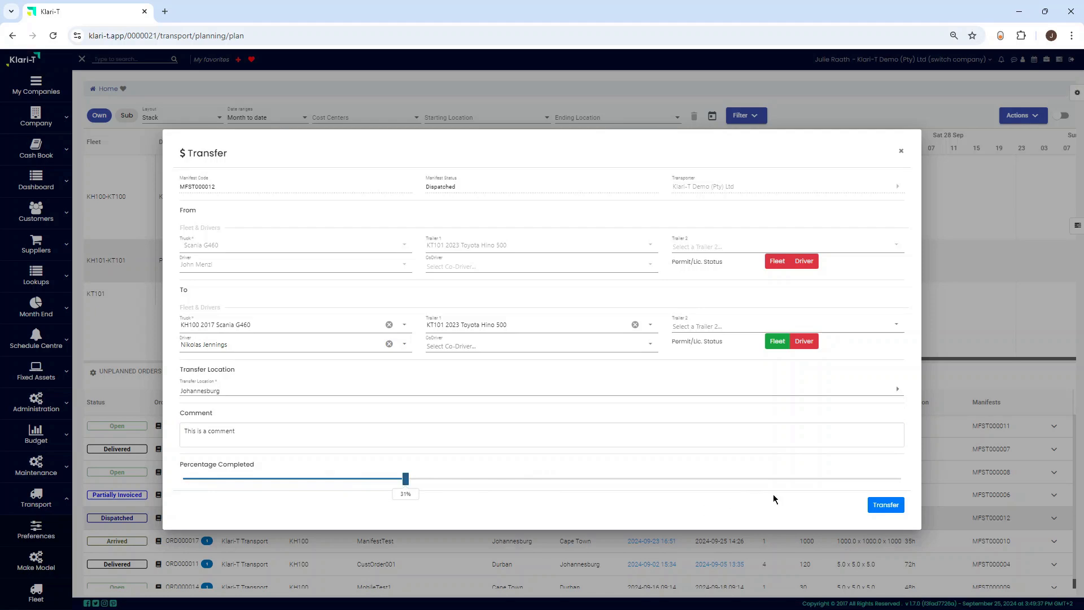
{"action": "left_click", "coordinate": [885, 505]}
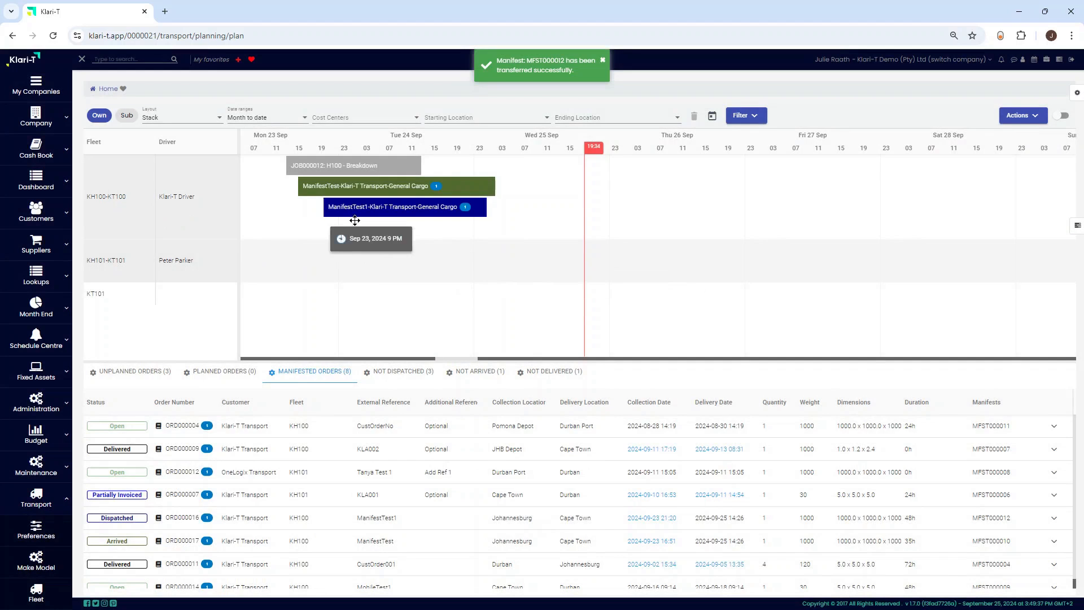
{"action": "mouse_move", "coordinate": [395, 213]}
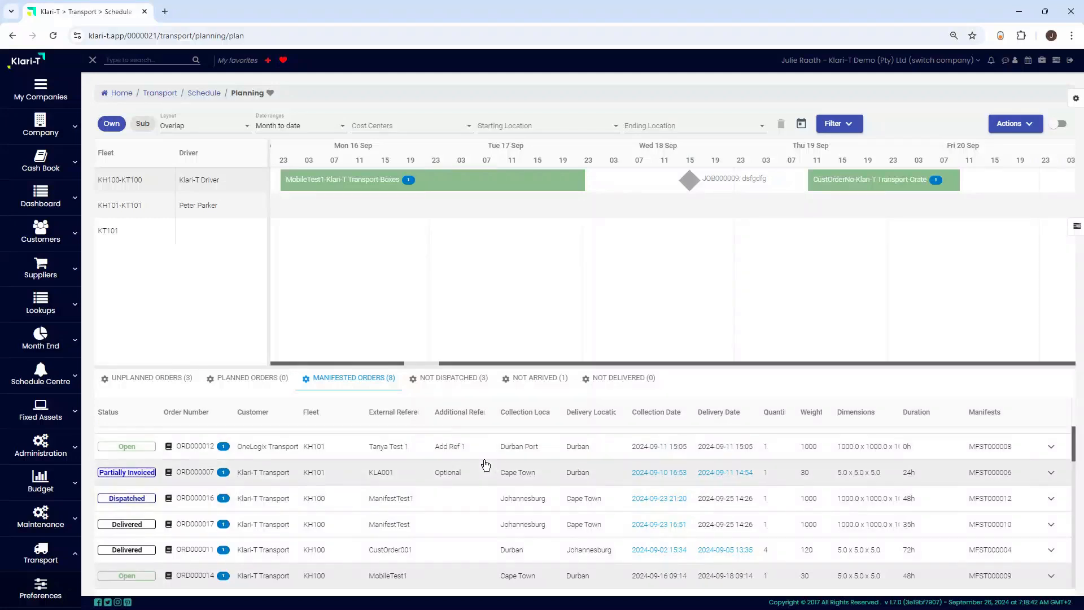
{"action": "right_click", "coordinate": [469, 578]}
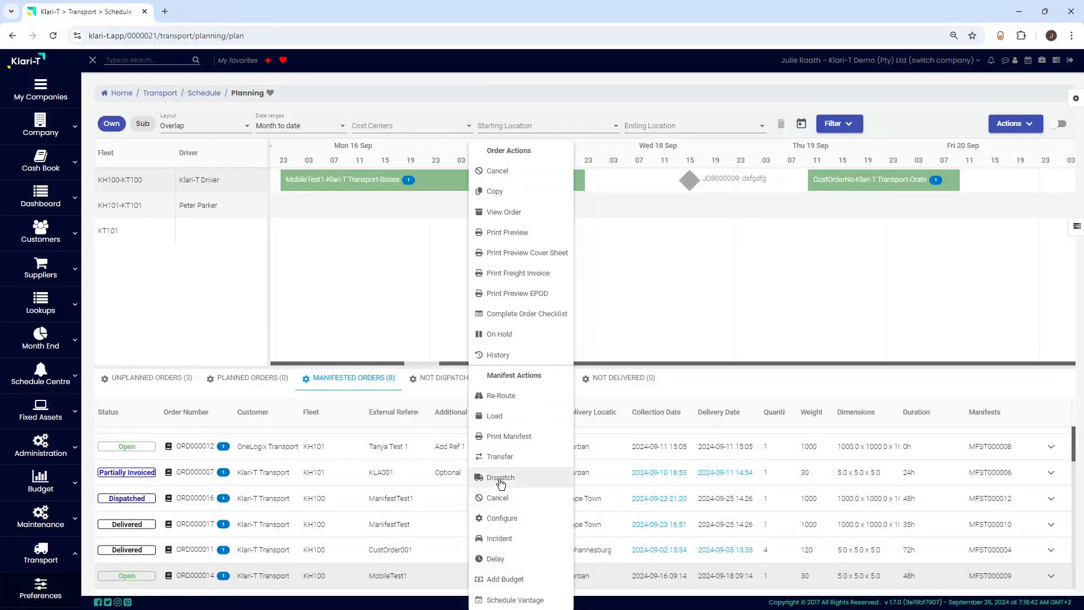
{"action": "left_click", "coordinate": [424, 182]}
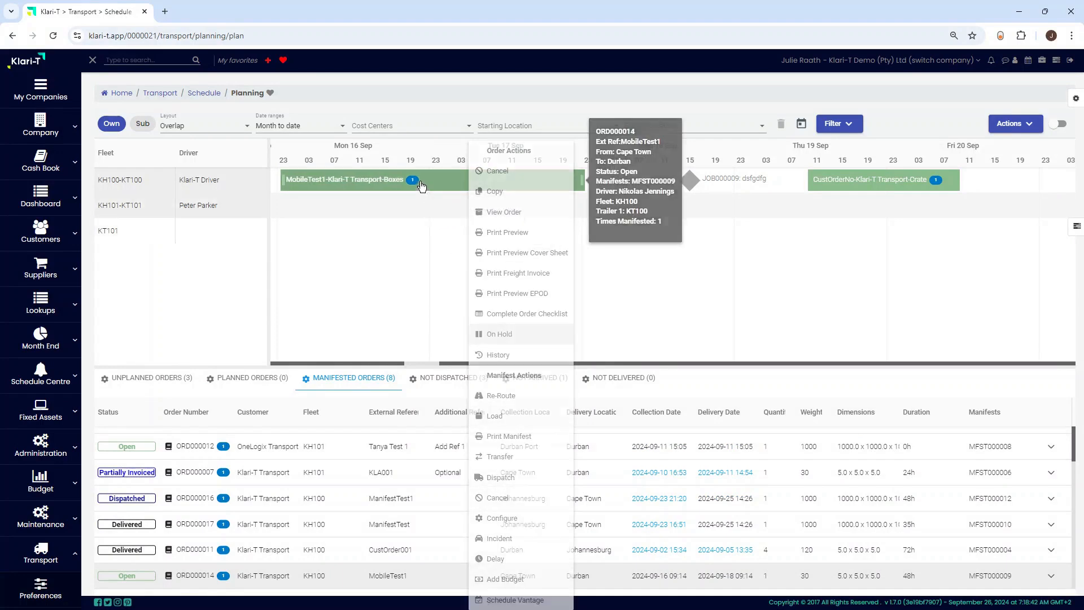
{"action": "right_click", "coordinate": [425, 184]}
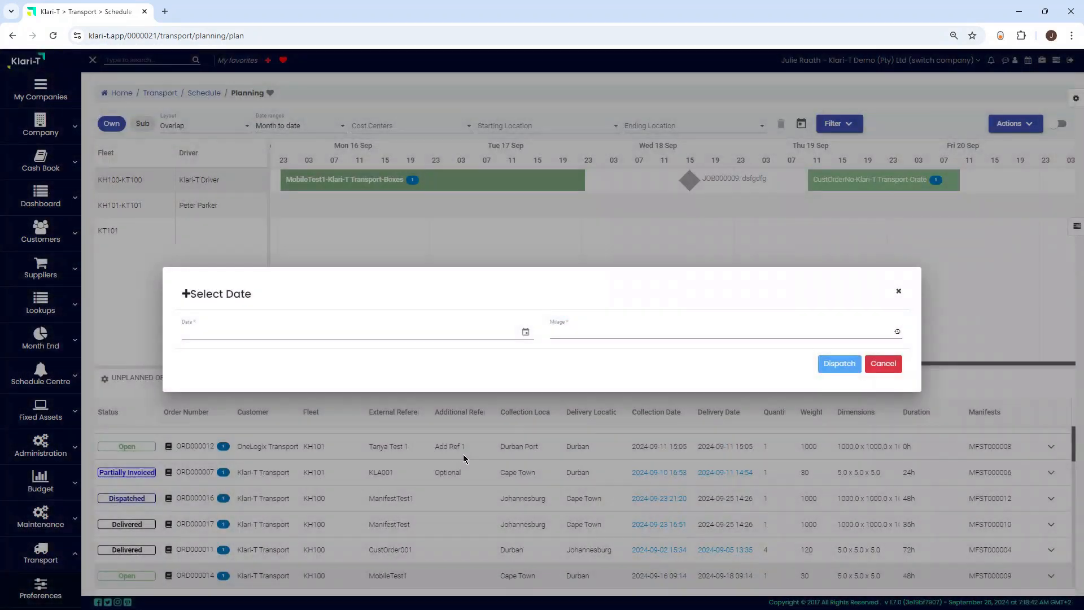
{"action": "left_click", "coordinate": [525, 334]}
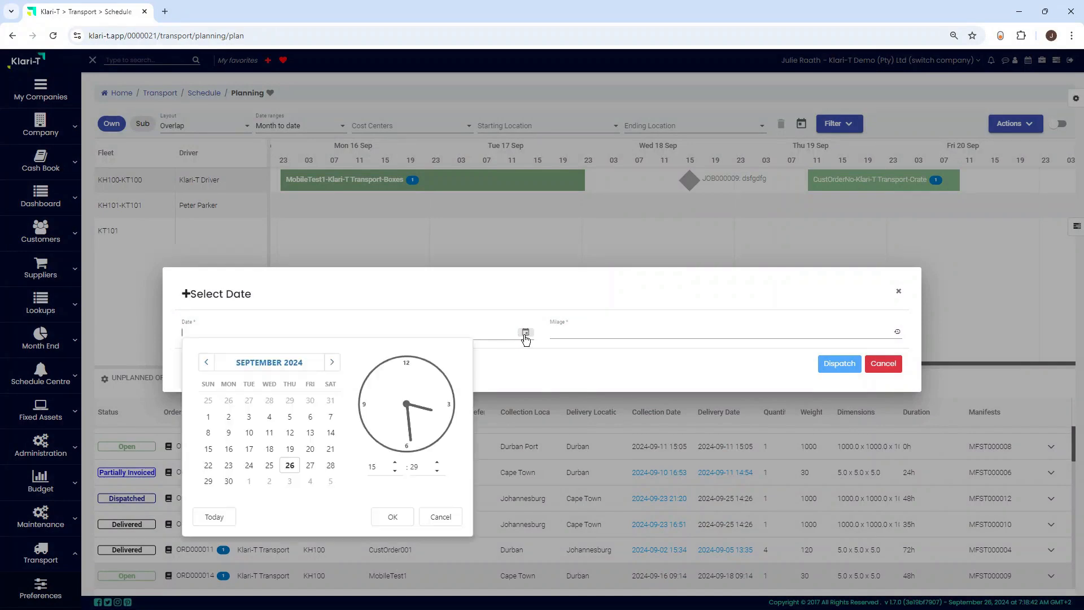
{"action": "left_click", "coordinate": [228, 449]}
{"action": "left_click", "coordinate": [403, 520]}
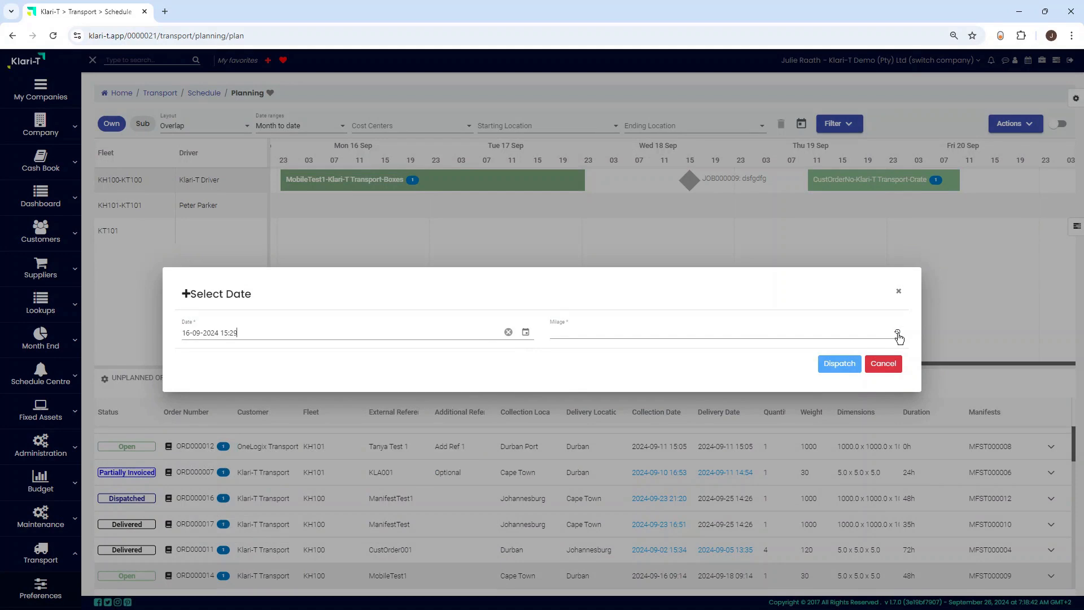
Enter the mileage for the MobileTest1 boxes order, dispatch its manifest, and dismiss the notification
{"action": "left_click", "coordinate": [898, 337]}
{"action": "type", "text": "12540"}
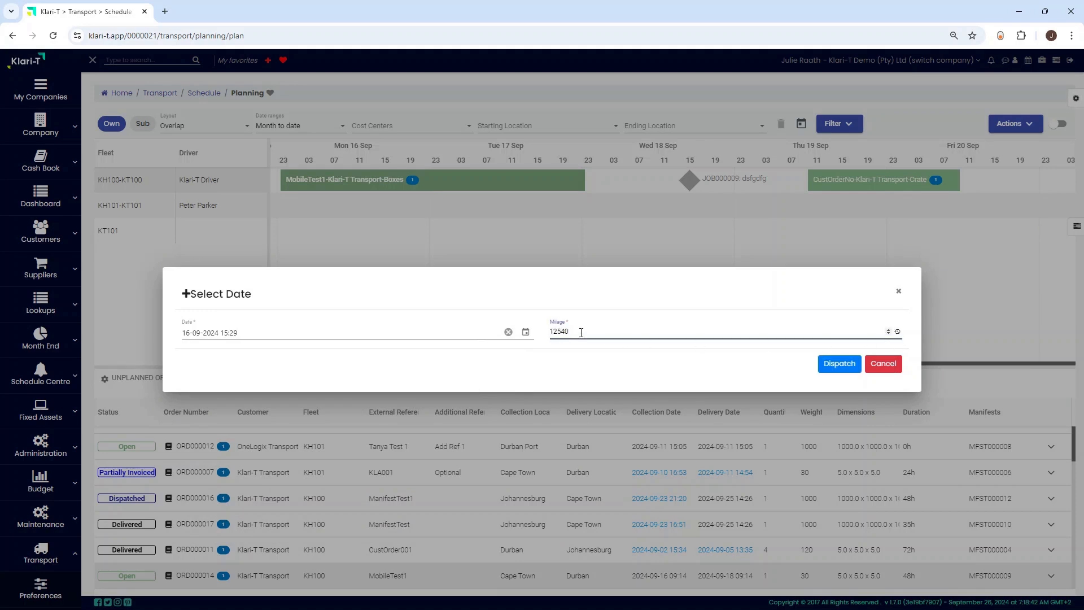
{"action": "left_click_drag", "start_coordinate": [570, 333], "coordinate": [548, 333]}
{"action": "type", "text": "1"}
{"action": "left_click", "coordinate": [836, 365]}
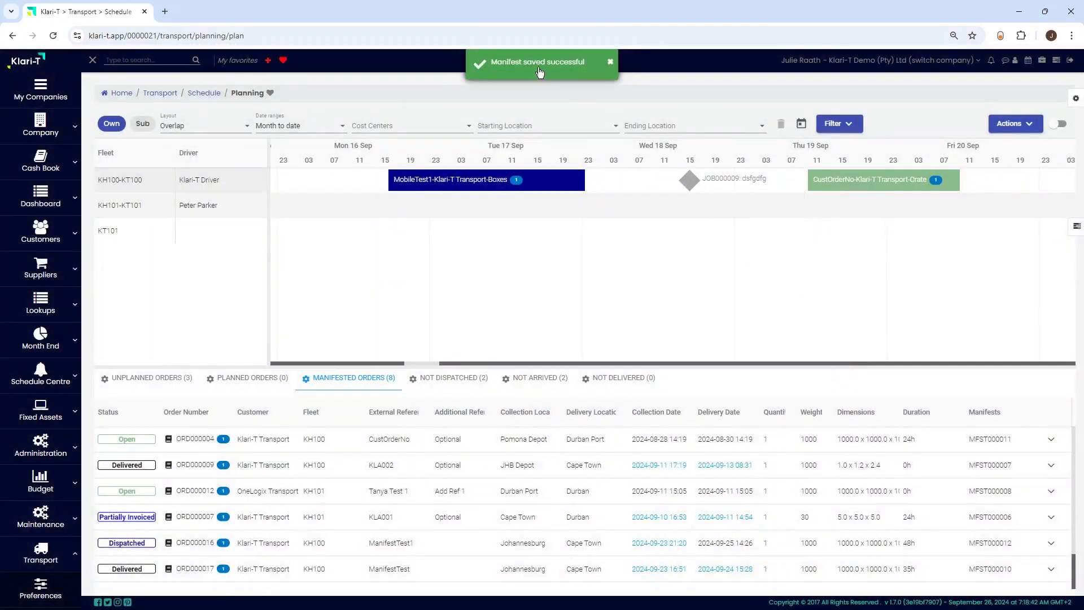
{"action": "left_click", "coordinate": [609, 62]}
{"action": "mouse_move", "coordinate": [475, 192]}
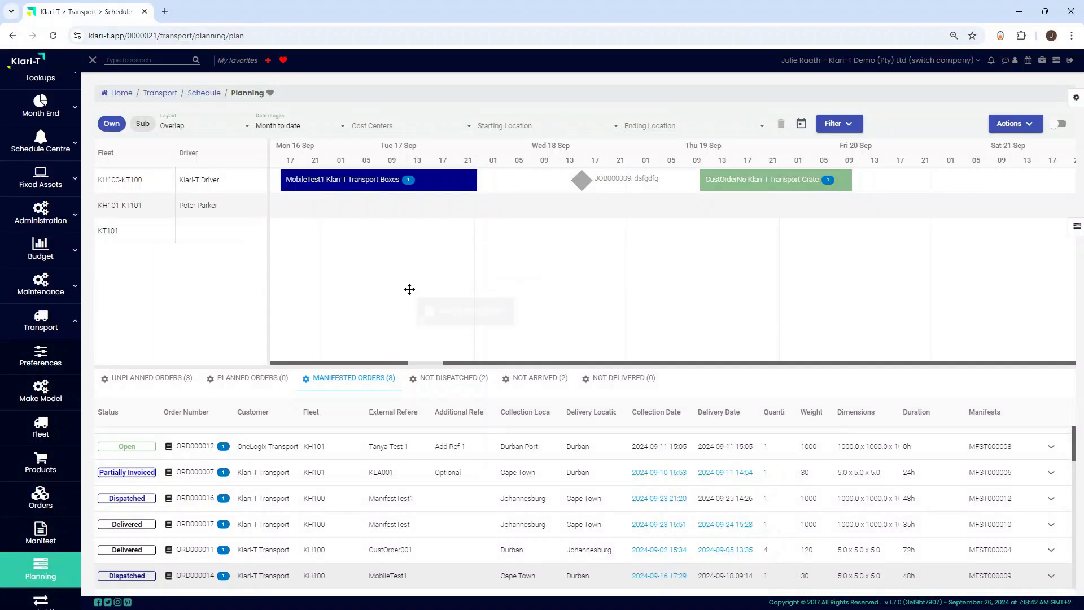
Examine the manifest actions available for the dispatched MobileTest1 order in both the manifested orders list and the timeline
{"action": "right_click", "coordinate": [399, 578]}
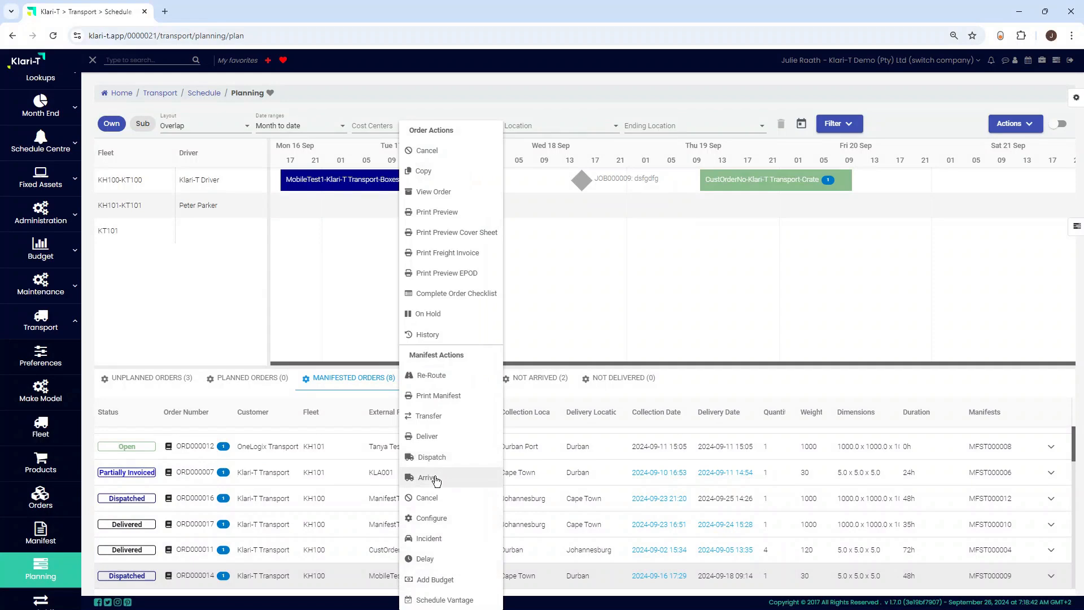
{"action": "left_click", "coordinate": [350, 178]}
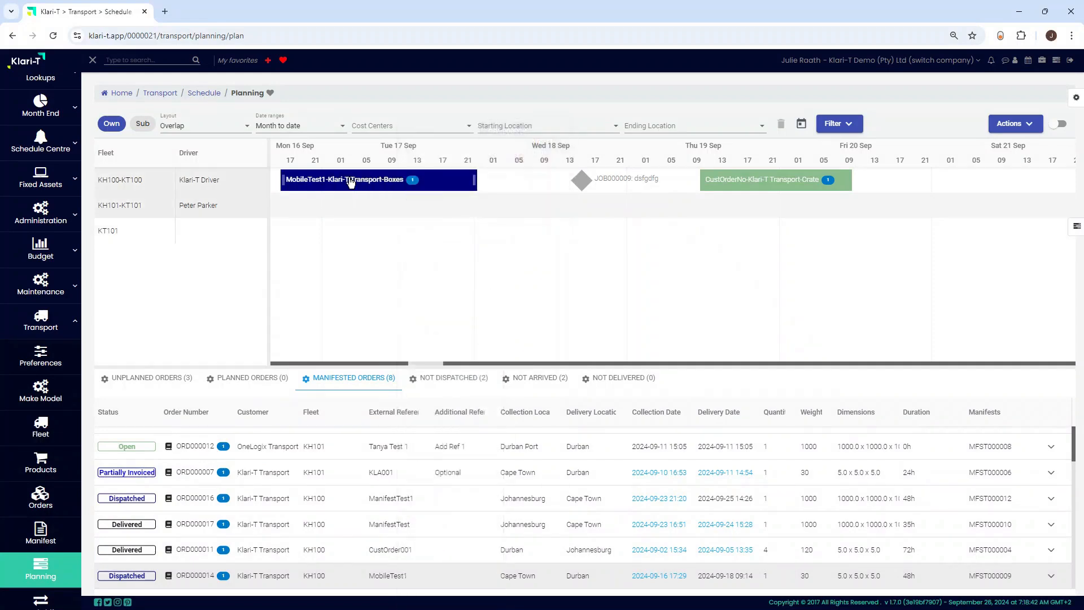
{"action": "right_click", "coordinate": [350, 181]}
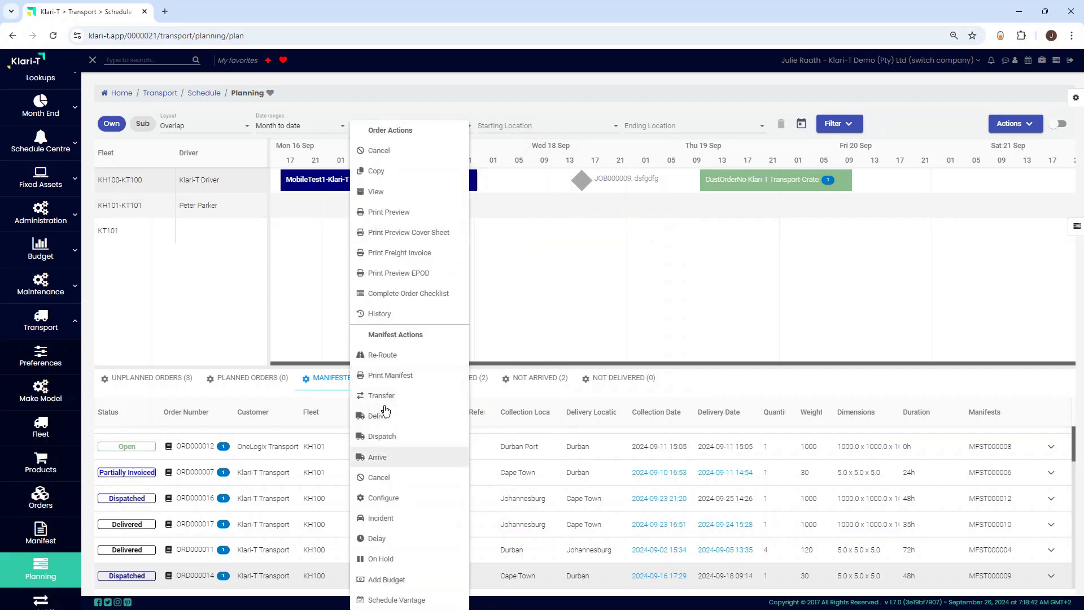
Open the MobileTest1 manifest from the timeline and mark it as arrived on 18-09-2024 at 17:02
{"action": "left_click", "coordinate": [321, 188]}
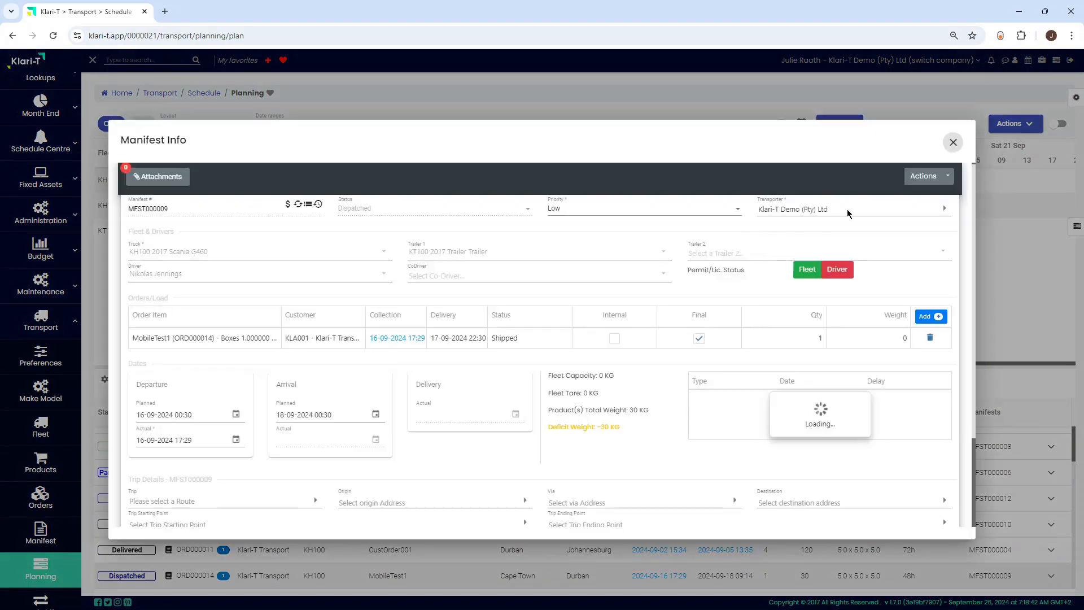
{"action": "left_click", "coordinate": [939, 180]}
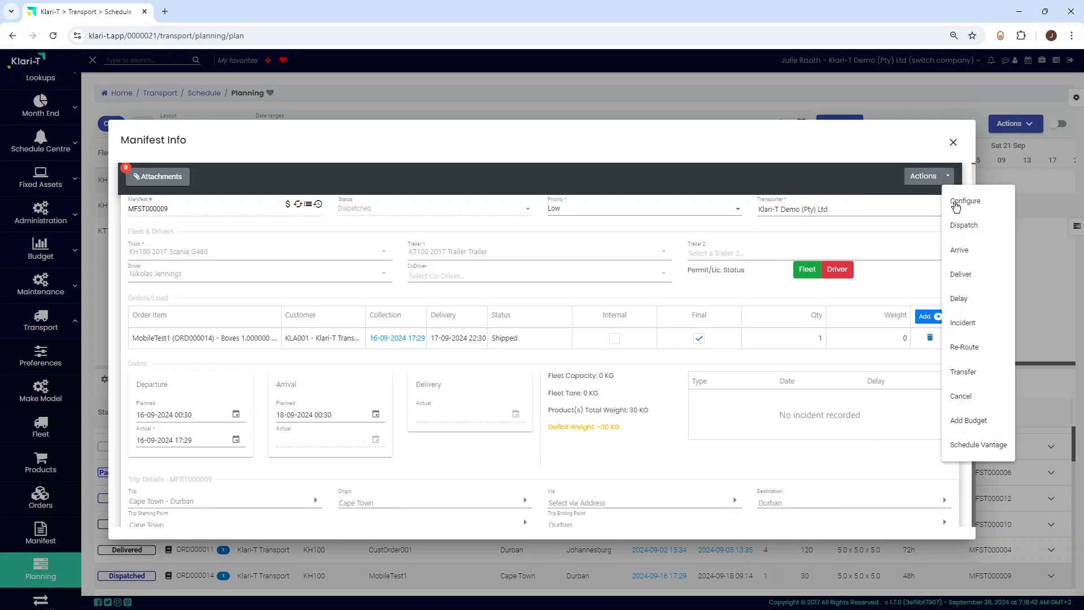
{"action": "left_click", "coordinate": [961, 251]}
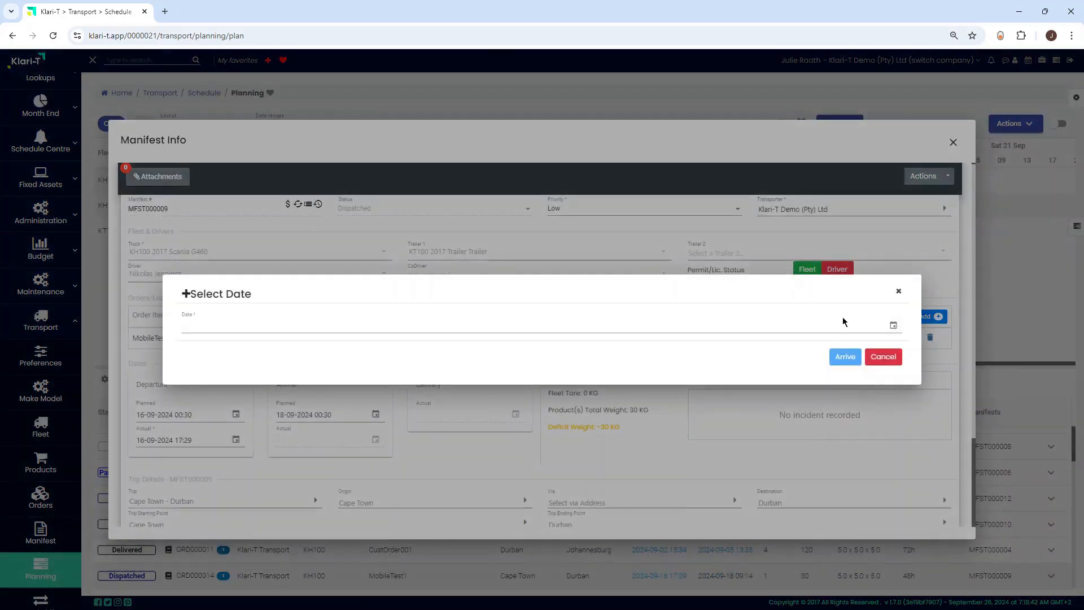
{"action": "left_click", "coordinate": [893, 326]}
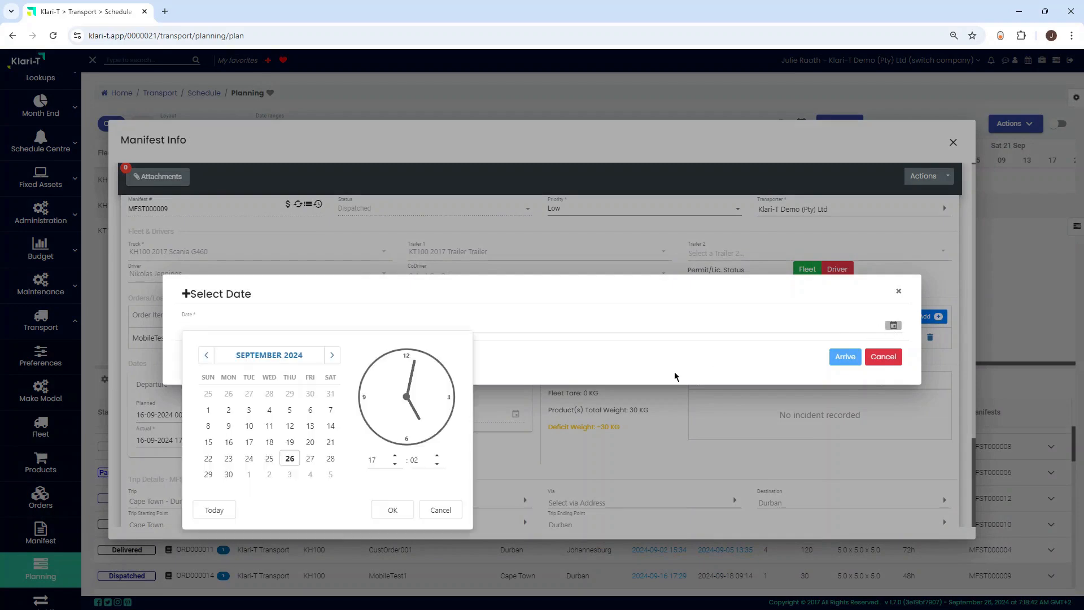
{"action": "left_click", "coordinate": [269, 442]}
{"action": "left_click", "coordinate": [392, 510]}
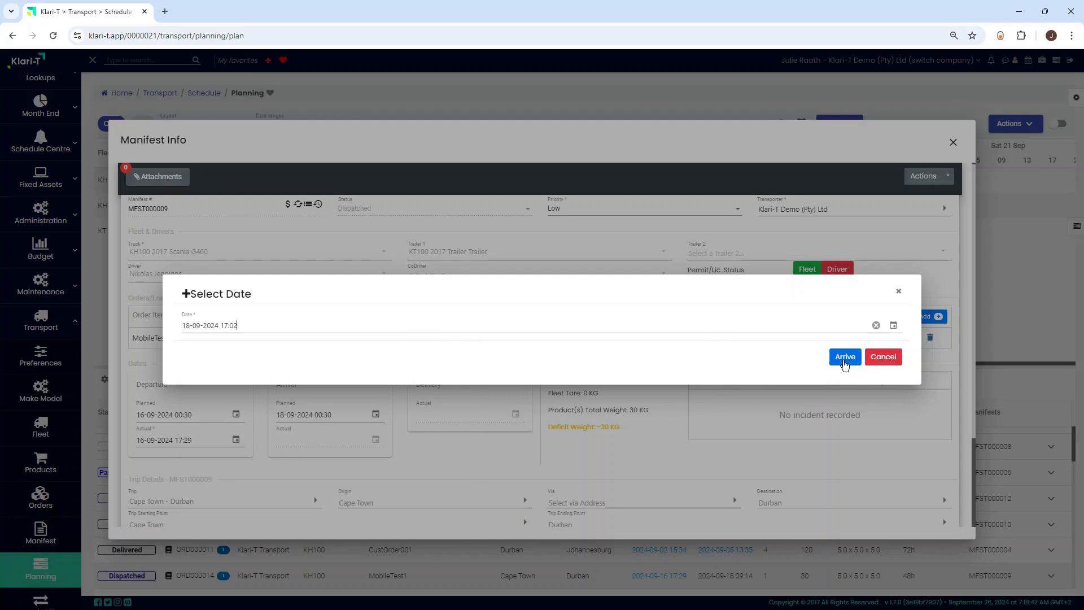
{"action": "left_click", "coordinate": [845, 356]}
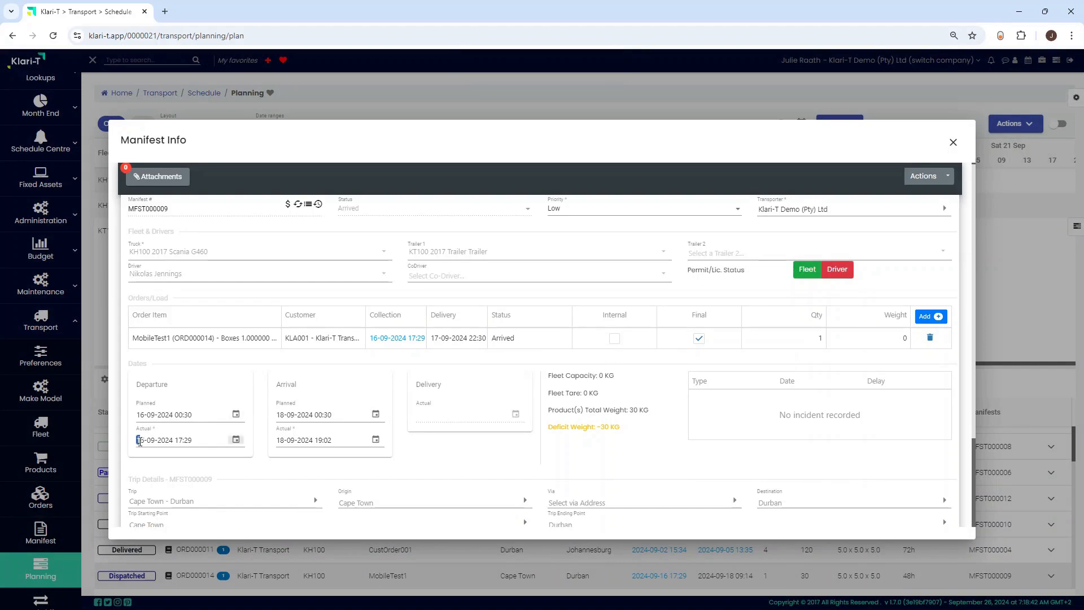
Check the actual departure and arrival dates in the MobileTest1 manifest, and close the manifest
{"action": "left_click_drag", "start_coordinate": [138, 441], "coordinate": [192, 440]}
{"action": "left_click_drag", "start_coordinate": [279, 441], "coordinate": [333, 444]}
{"action": "left_click", "coordinate": [337, 442]}
{"action": "left_click", "coordinate": [953, 143]}
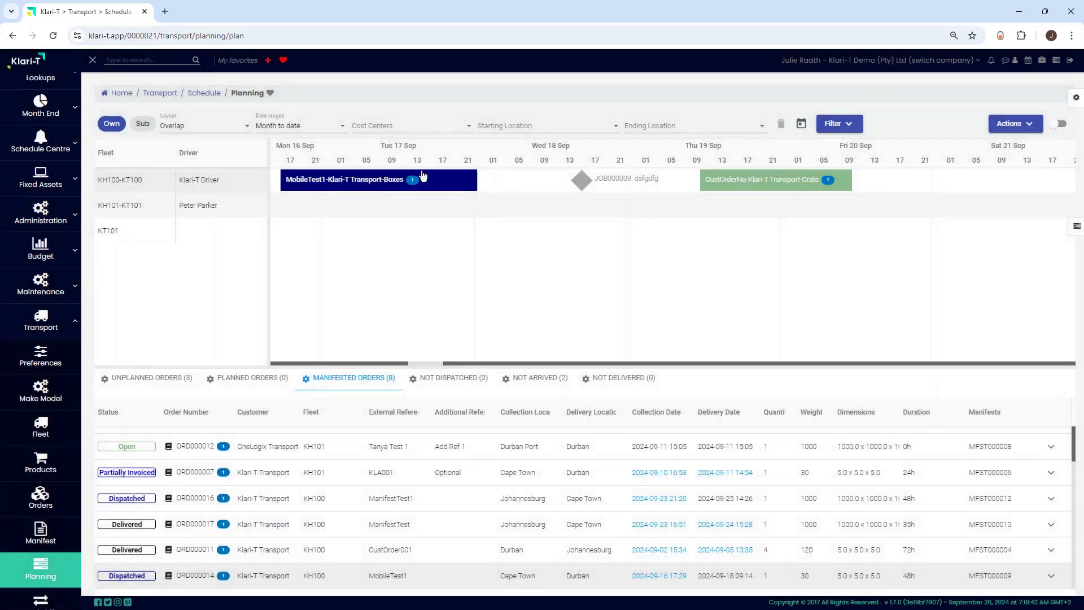
{"action": "mouse_move", "coordinate": [335, 191]}
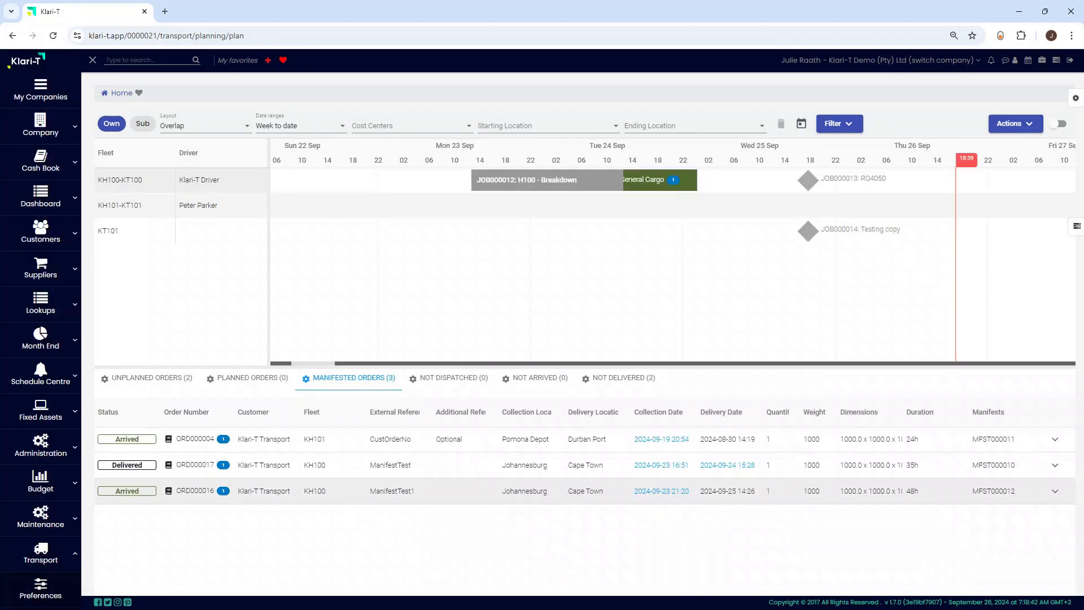
Examine the manifest actions available for the arrived ManifestTest1 order in the orders list and on the timeline
{"action": "right_click", "coordinate": [548, 493]}
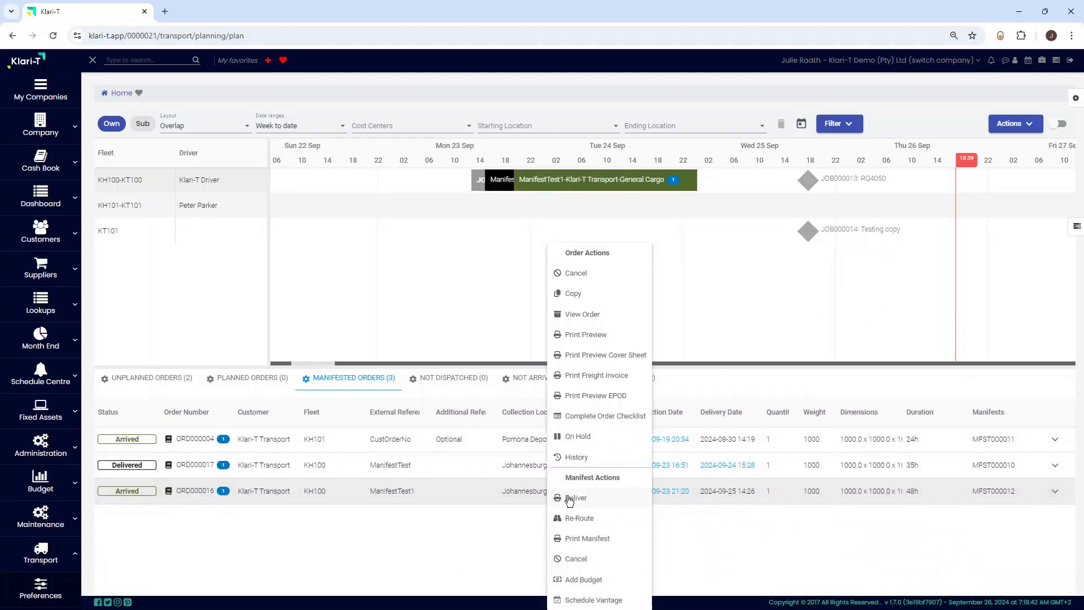
{"action": "left_click", "coordinate": [516, 491]}
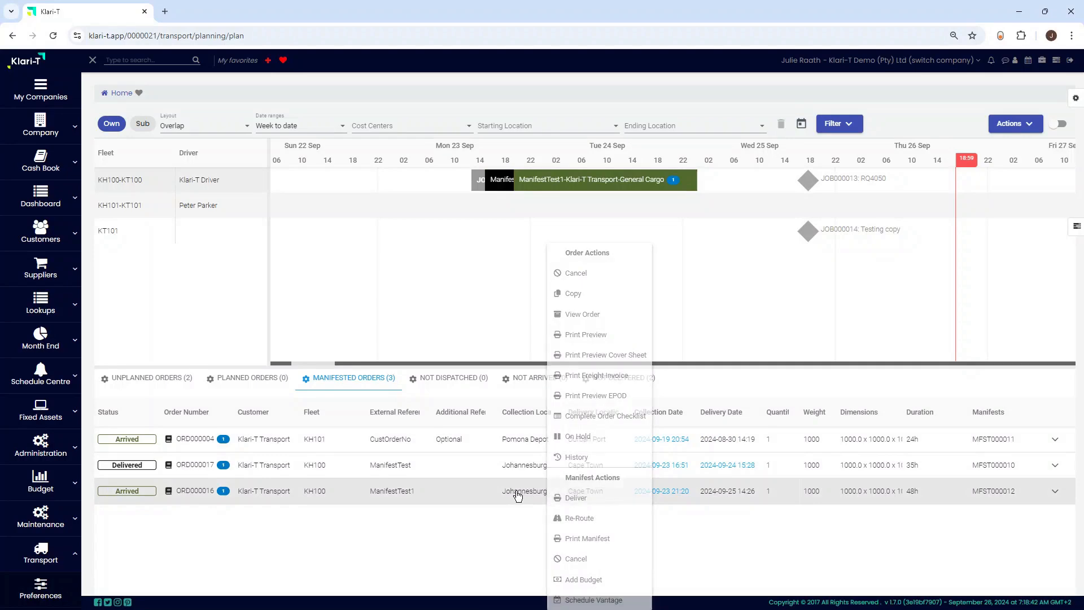
{"action": "right_click", "coordinate": [580, 184]}
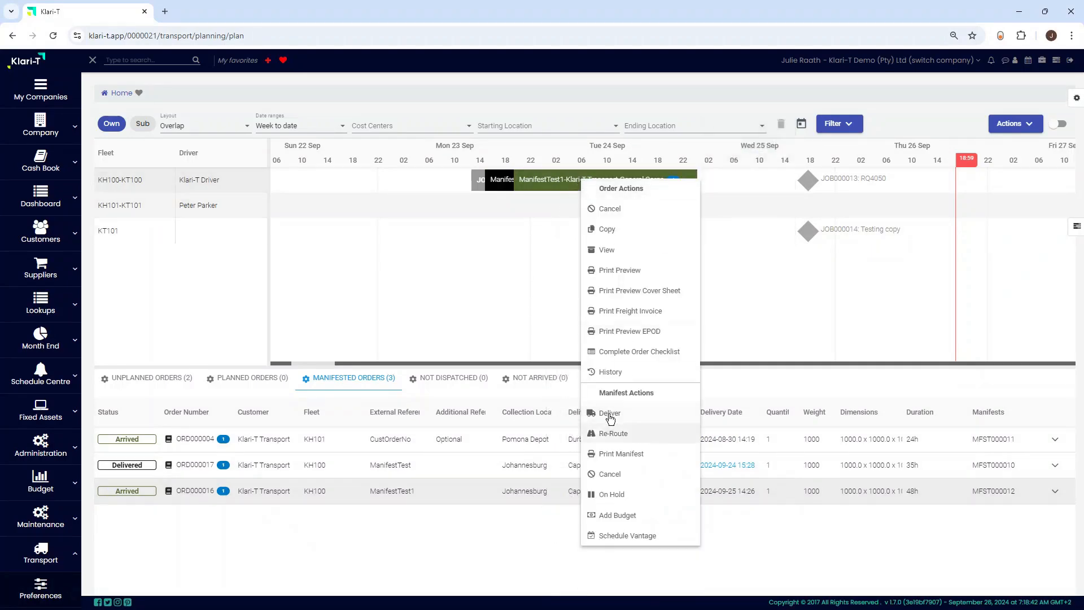
{"action": "left_click", "coordinate": [568, 184]}
{"action": "double_click", "coordinate": [568, 184]}
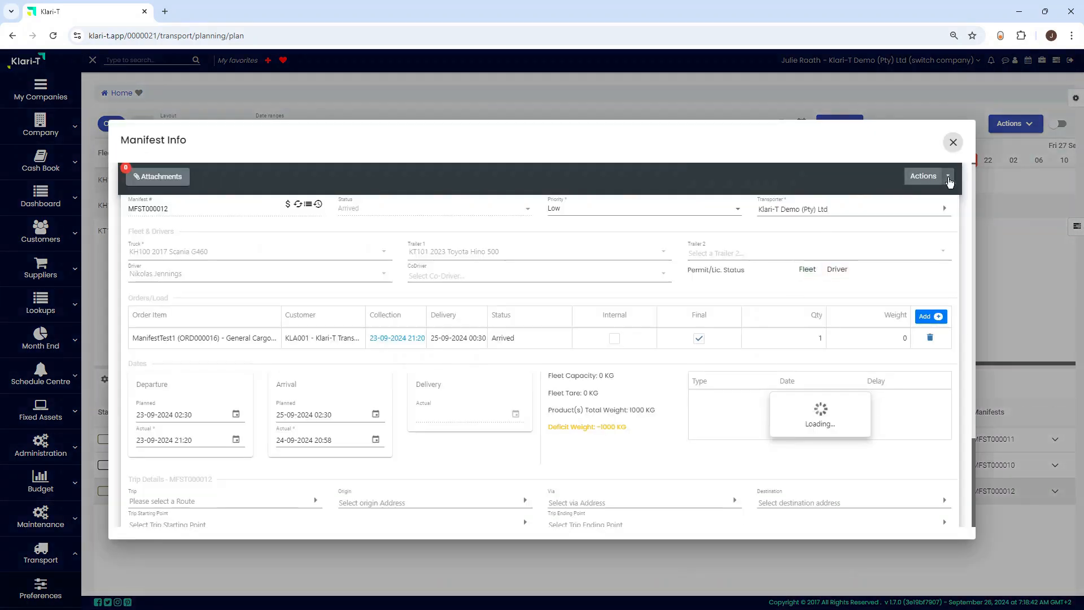
{"action": "left_click", "coordinate": [948, 176]}
{"action": "left_click", "coordinate": [960, 202]}
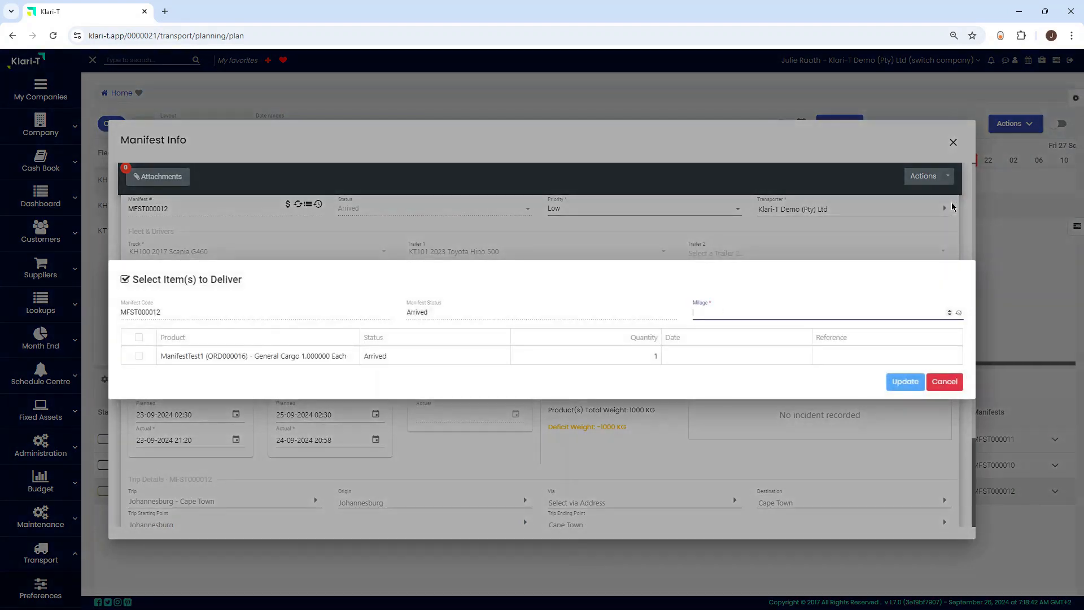
{"action": "left_click", "coordinate": [144, 357]}
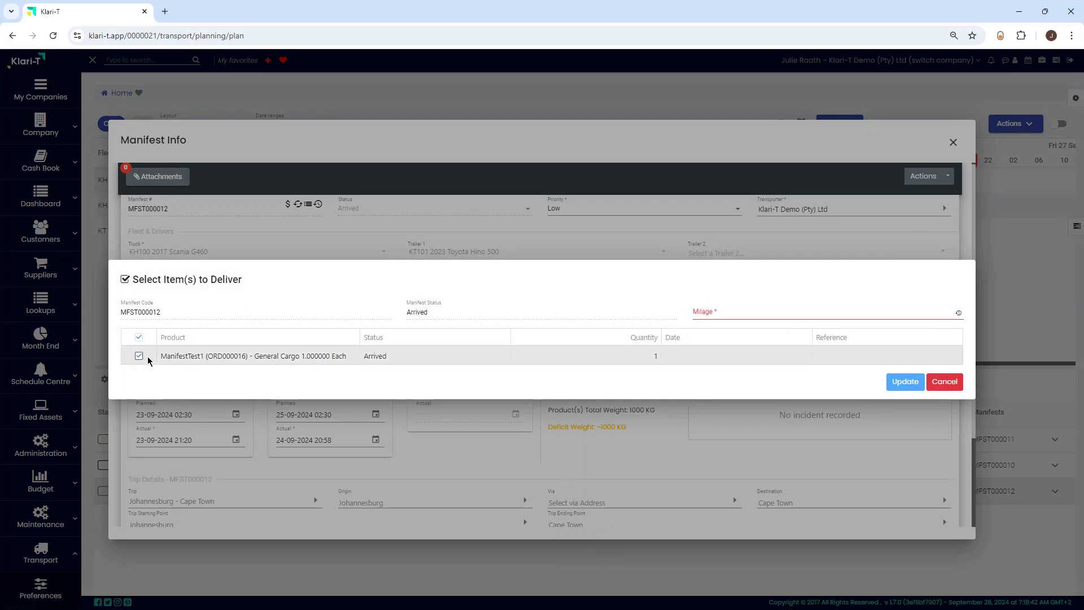
{"action": "left_click", "coordinate": [775, 358]}
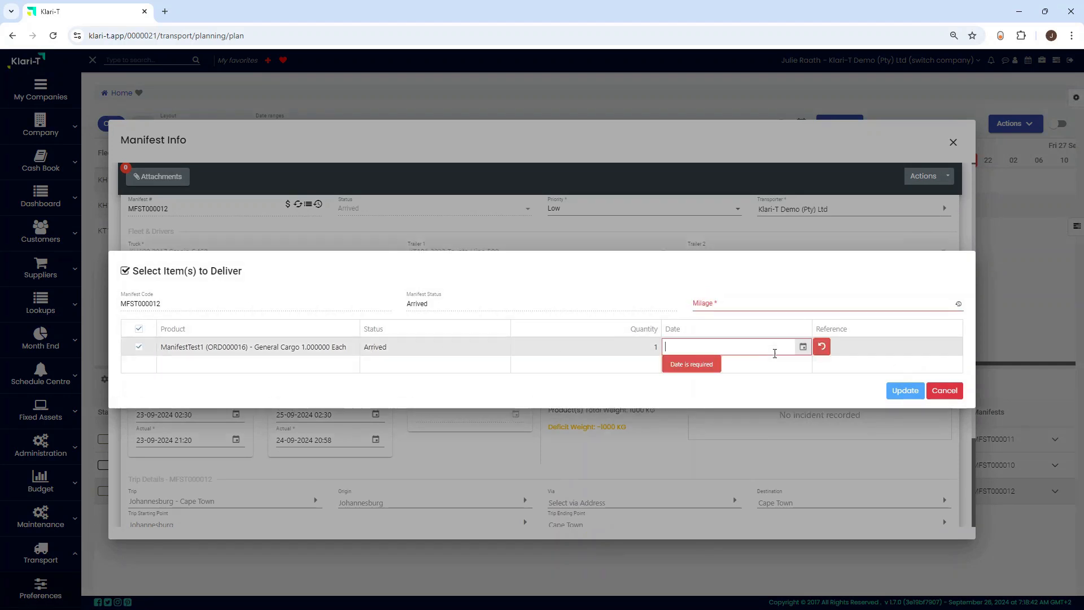
{"action": "left_click", "coordinate": [802, 348]}
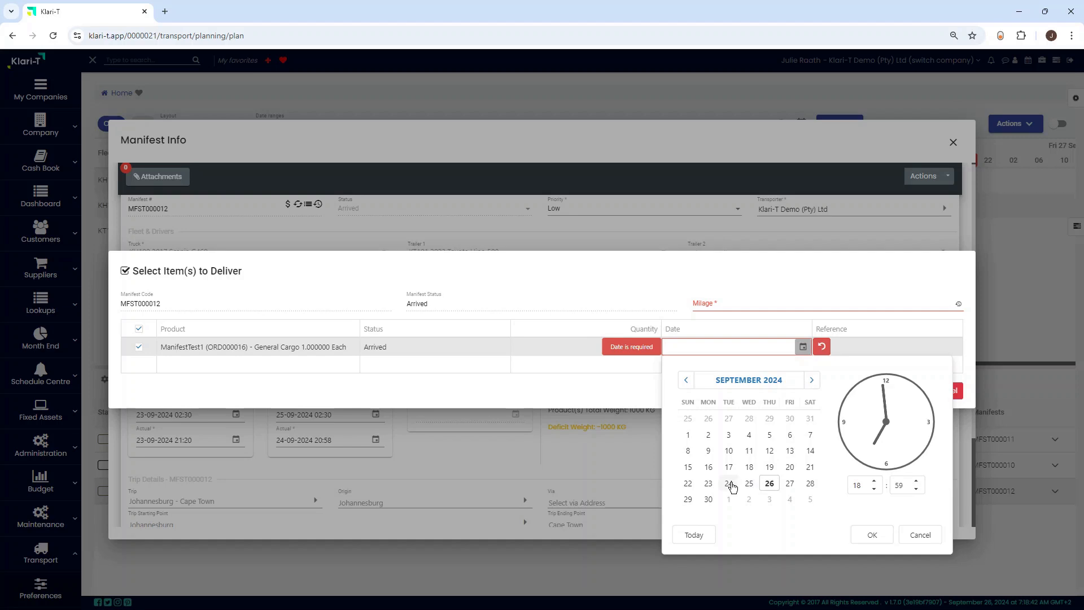
{"action": "left_click", "coordinate": [729, 484]}
{"action": "left_click", "coordinate": [872, 535]}
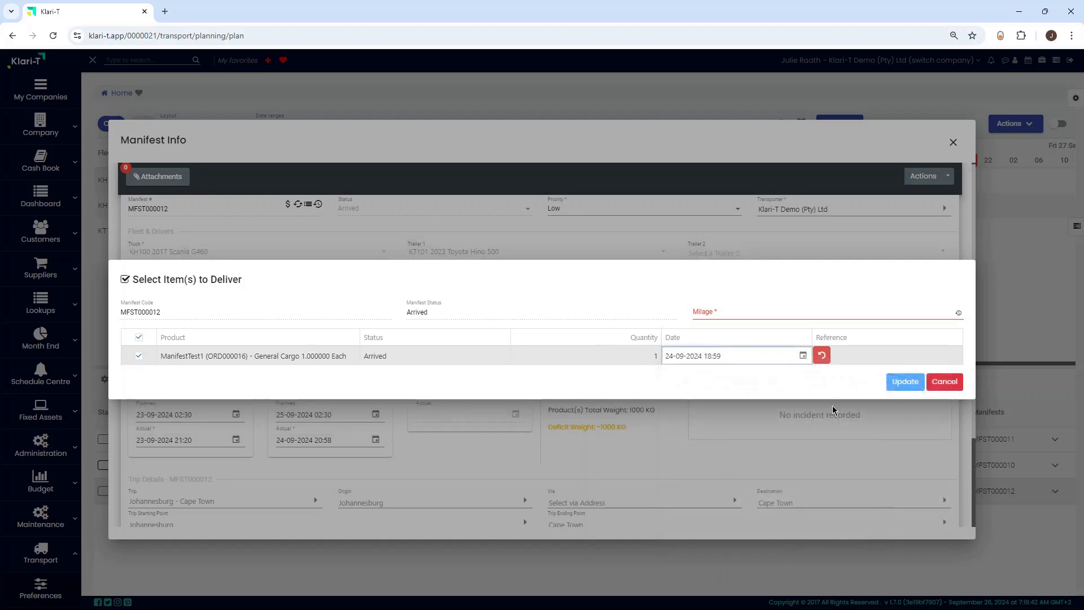
Enter the delivery reference "Reference" and mileage 14550, and save the ManifestTest1 delivery
{"action": "left_click", "coordinate": [854, 354]}
{"action": "type", "text": "R"}
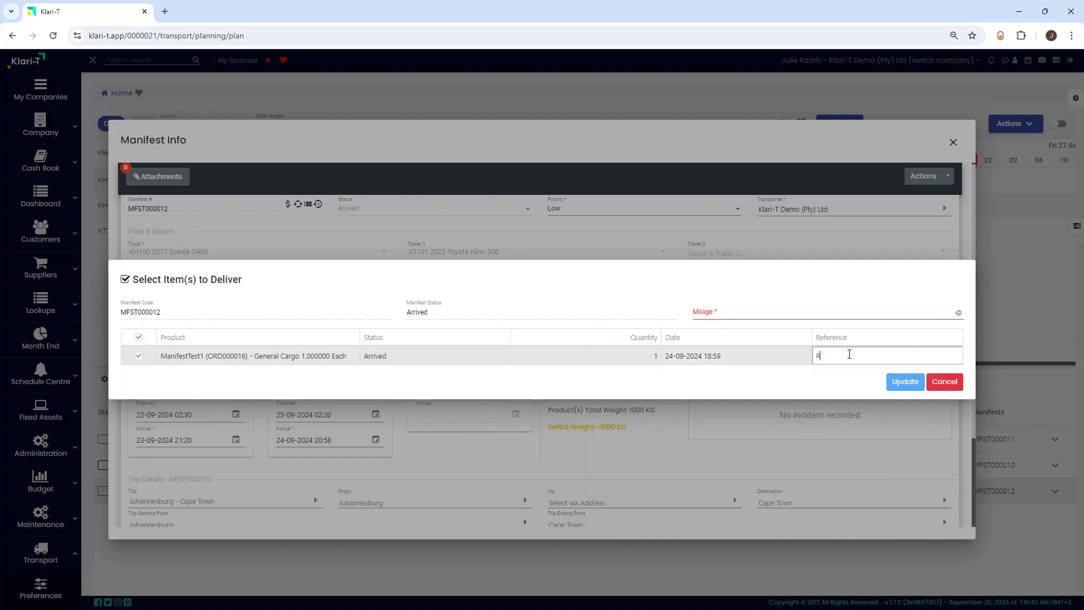
{"action": "type", "text": "eference"}
{"action": "left_click", "coordinate": [947, 312]}
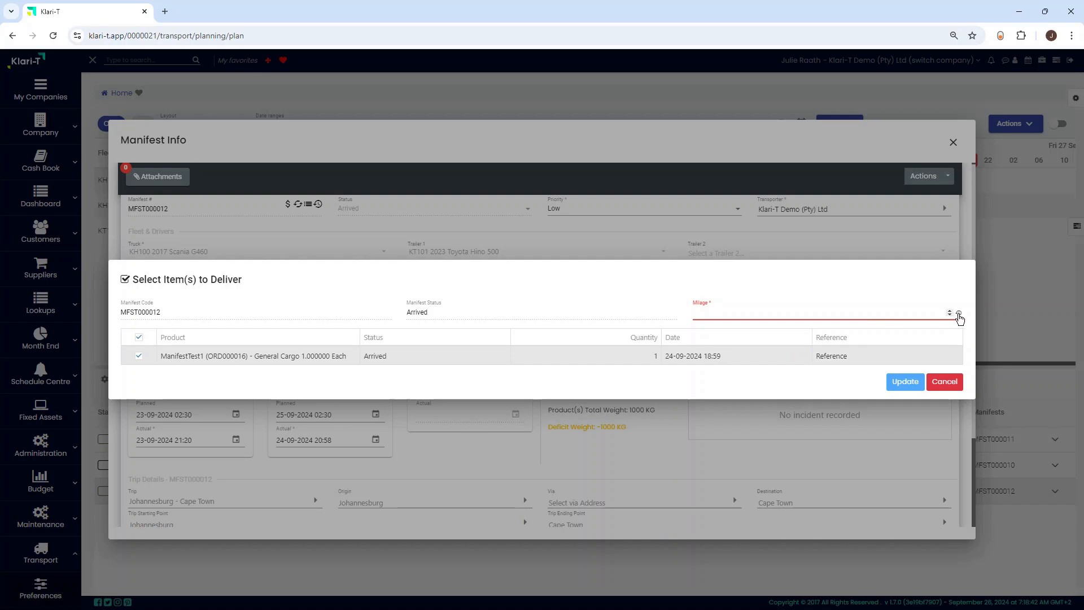
{"action": "type", "text": "12300"}
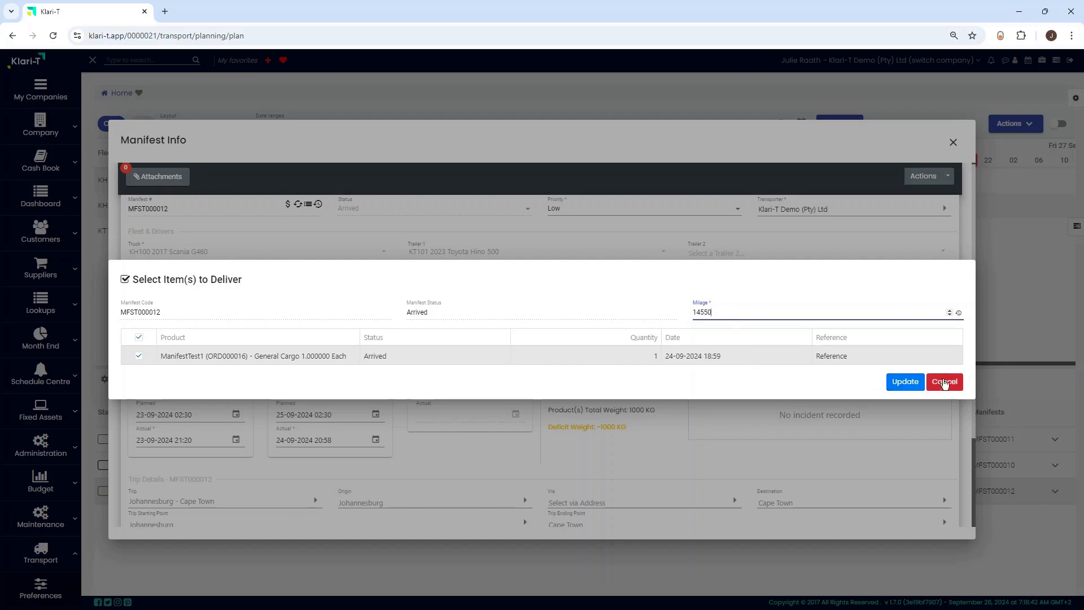
{"action": "left_click", "coordinate": [900, 383]}
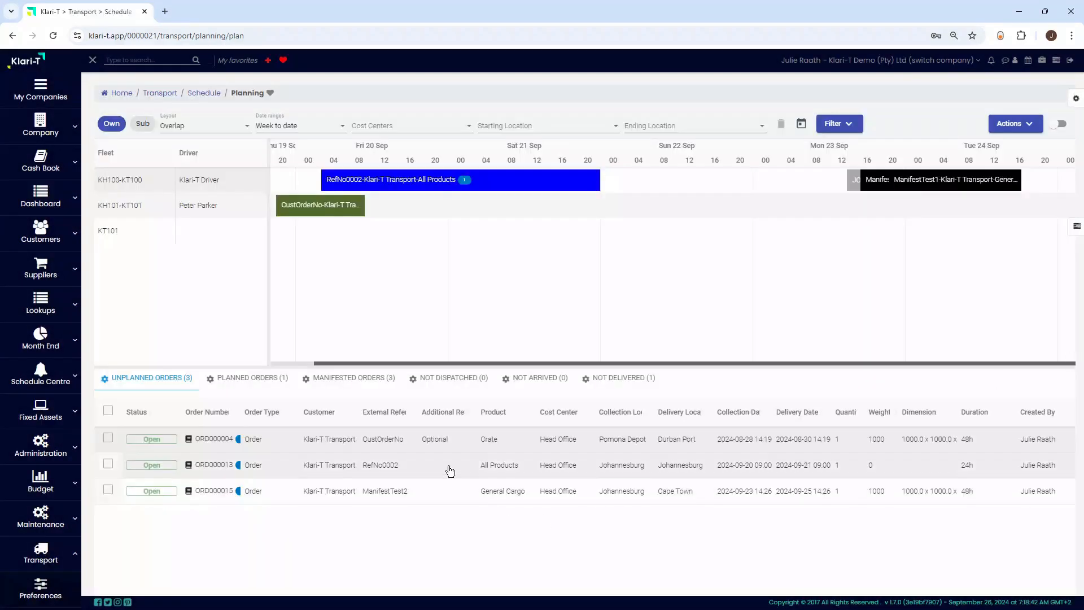
Review the actions for the unplanned CustOrderNo order, the planned orders list, and the actions for the manifested ManifestTest order
{"action": "right_click", "coordinate": [431, 446]}
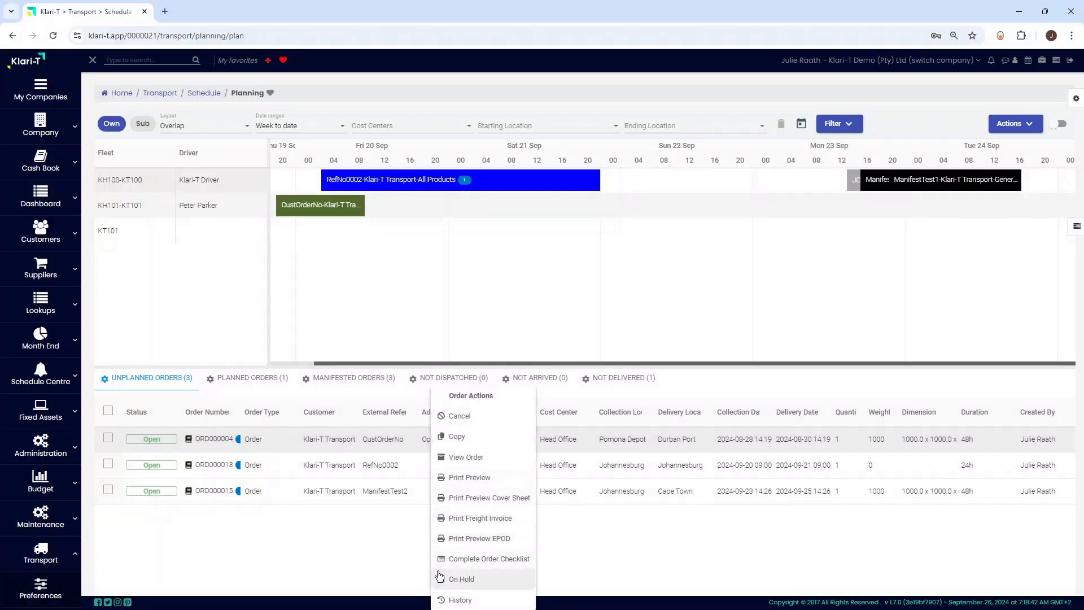
{"action": "left_click", "coordinate": [366, 442]}
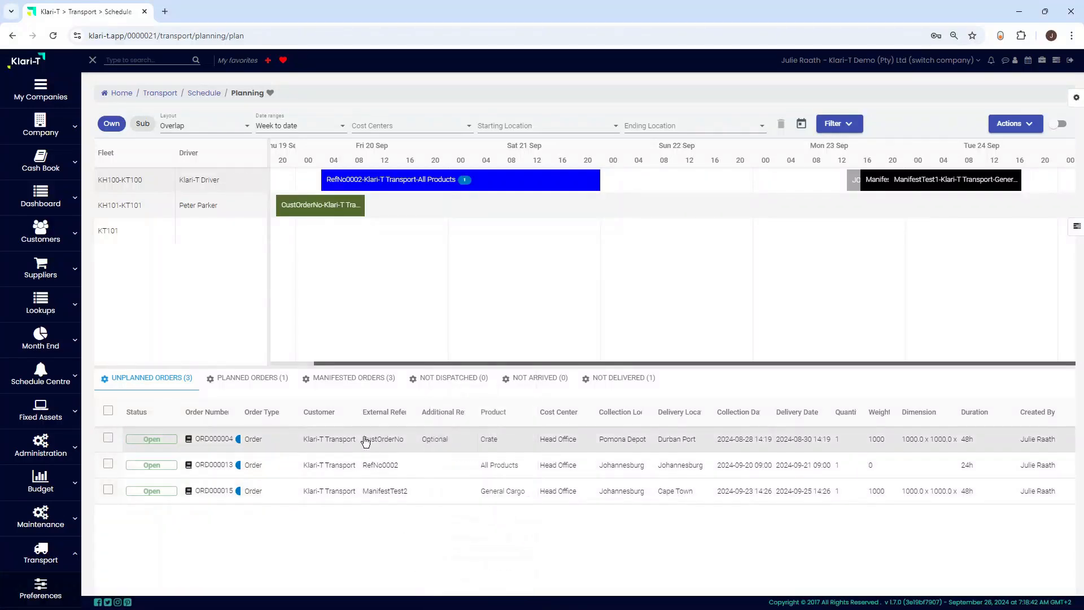
{"action": "left_click", "coordinate": [253, 383]}
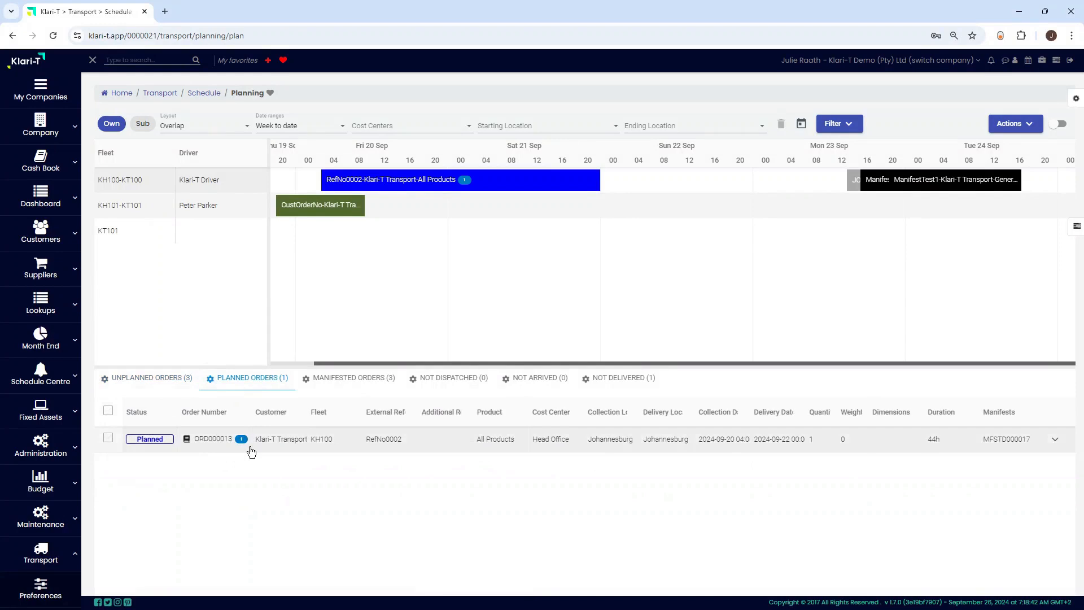
{"action": "left_click", "coordinate": [331, 381]}
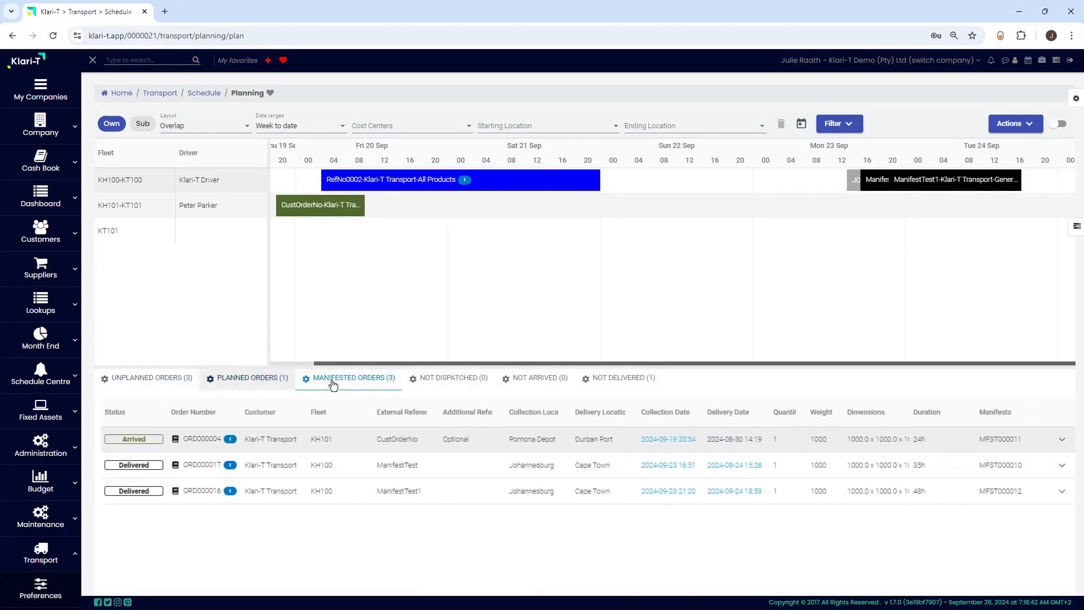
{"action": "right_click", "coordinate": [251, 474]}
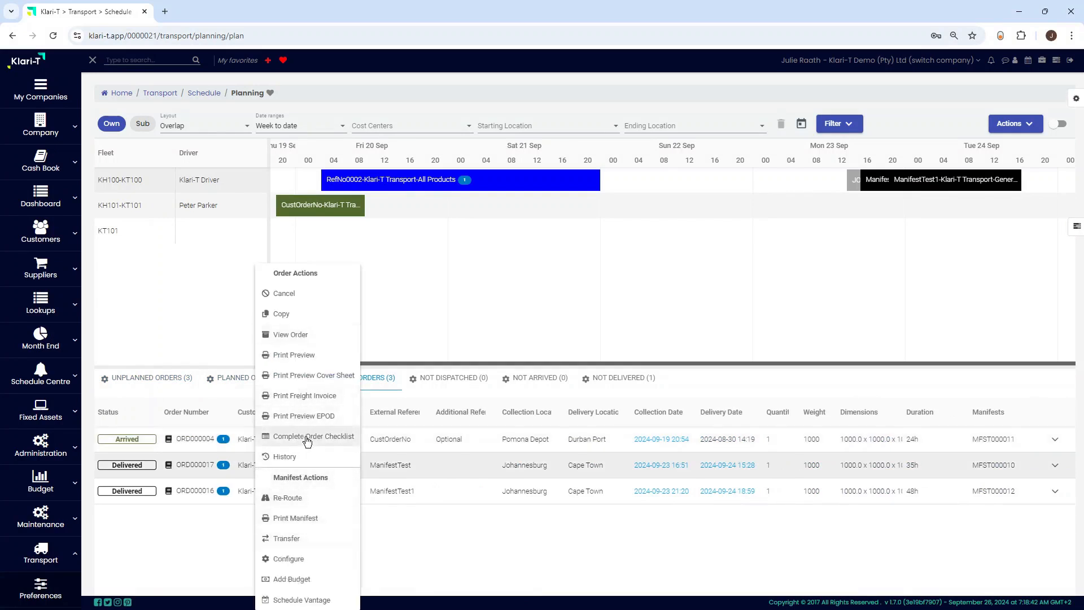
{"action": "left_click", "coordinate": [218, 467]}
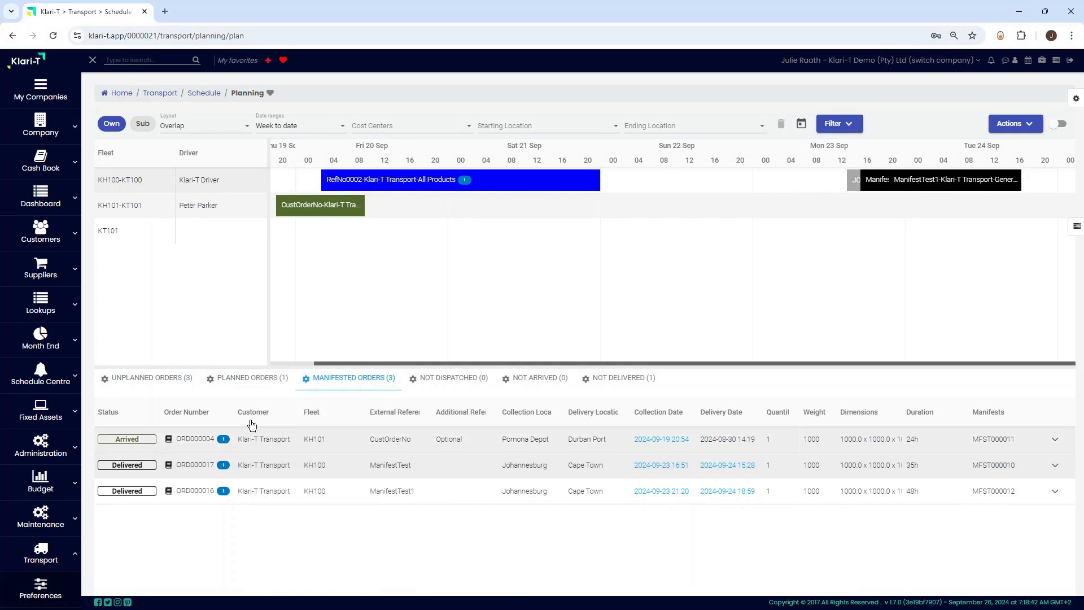
Put the planned All Products order on hold with the reason "Place the order on hold"
{"action": "left_click", "coordinate": [261, 385]}
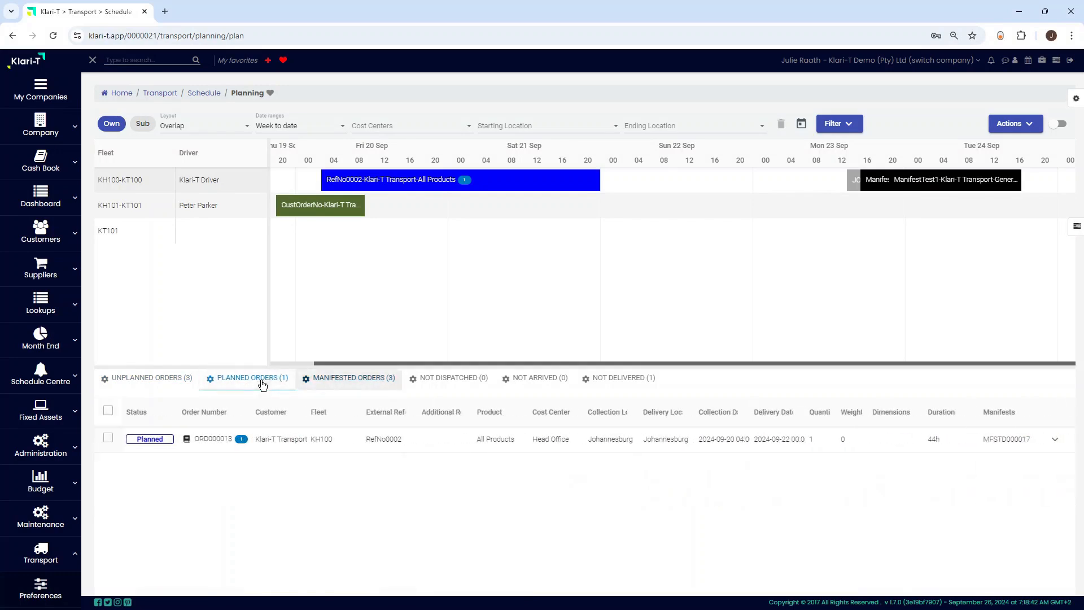
{"action": "left_click", "coordinate": [306, 443]}
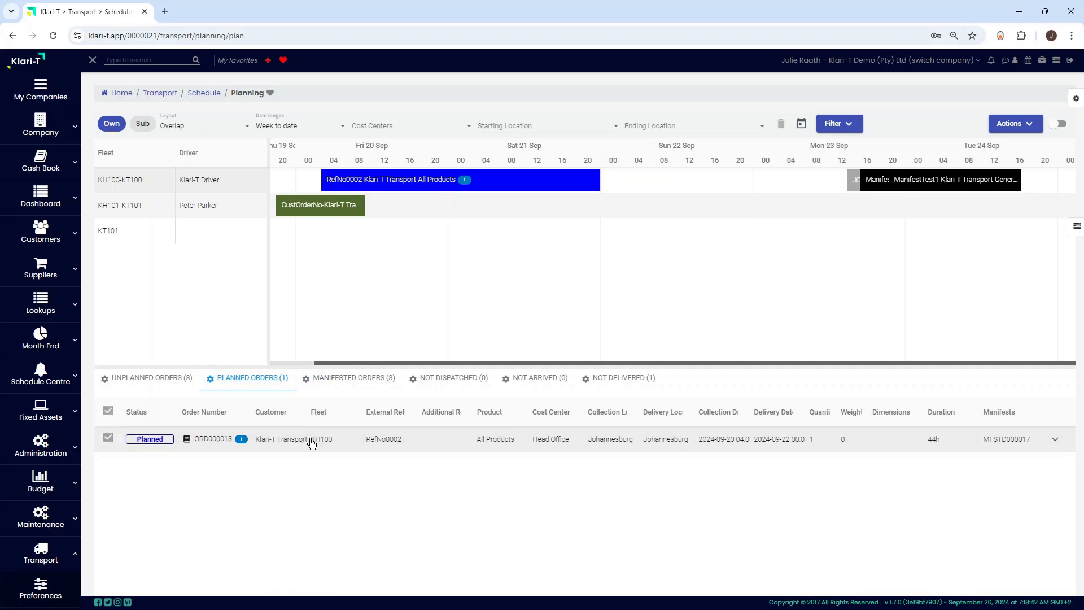
{"action": "right_click", "coordinate": [307, 442]}
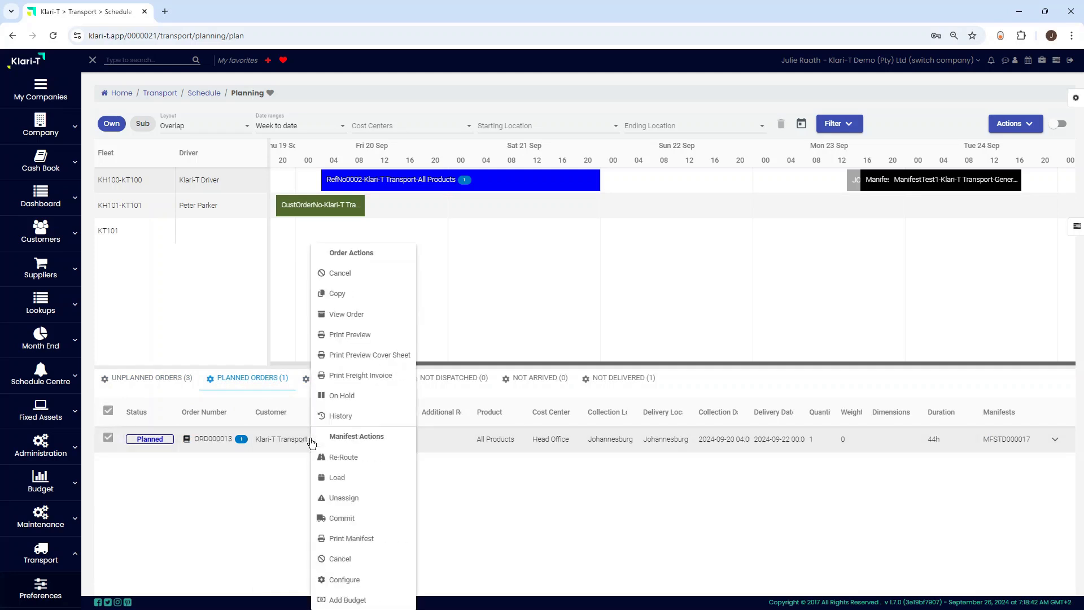
{"action": "left_click", "coordinate": [387, 400]}
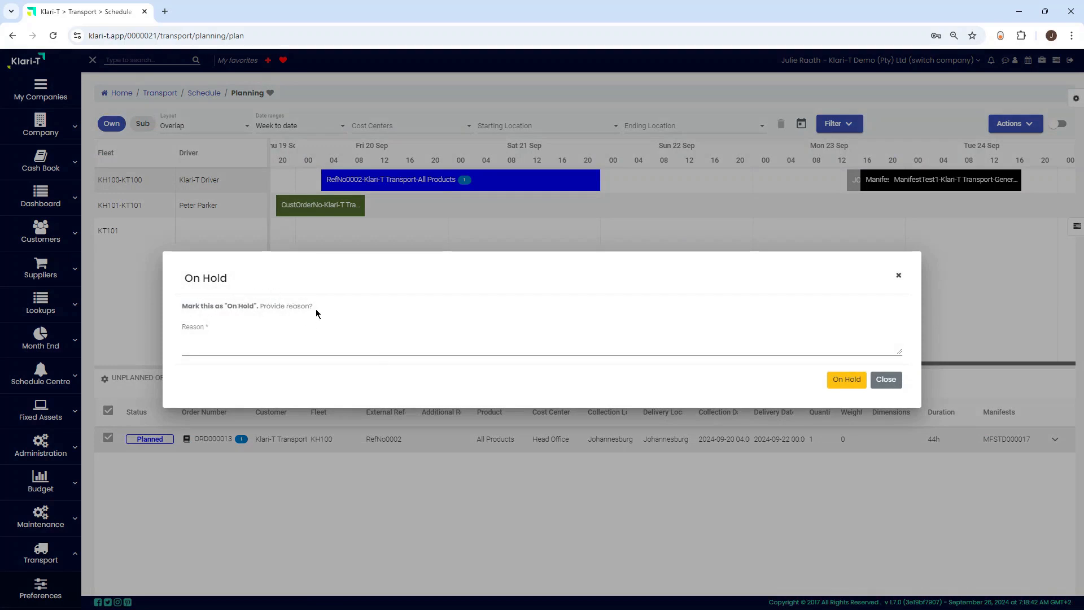
{"action": "left_click", "coordinate": [315, 349]}
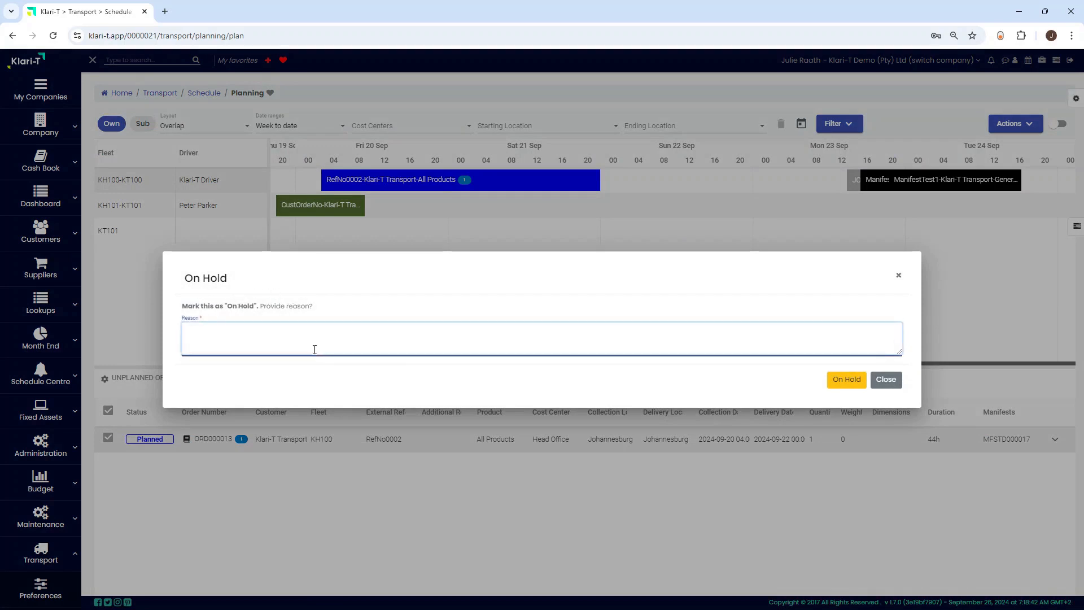
{"action": "type", "text": "Place the order on hold"}
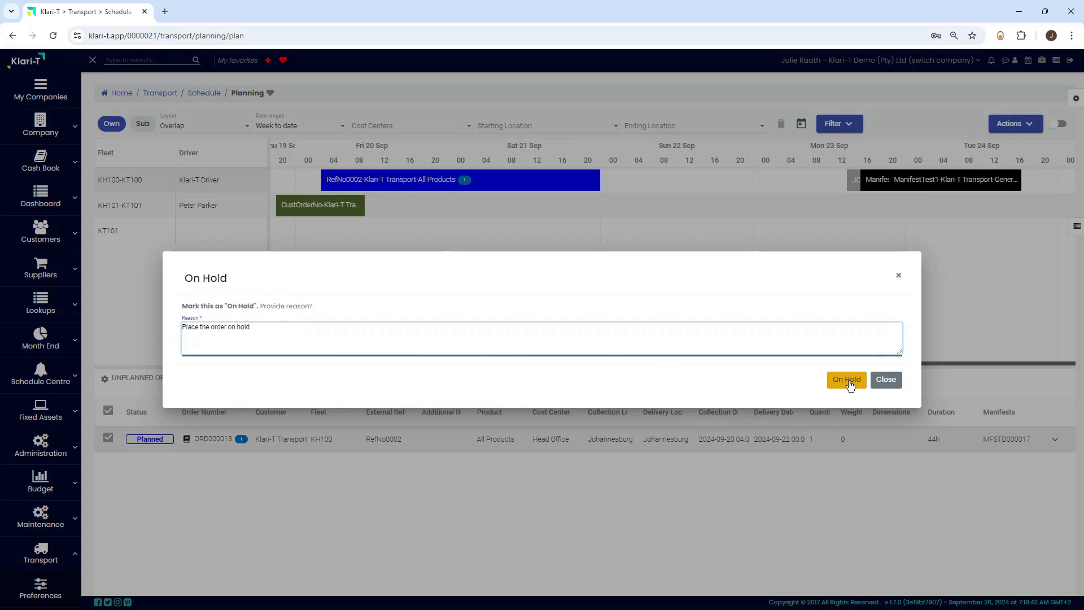
{"action": "left_click", "coordinate": [847, 380]}
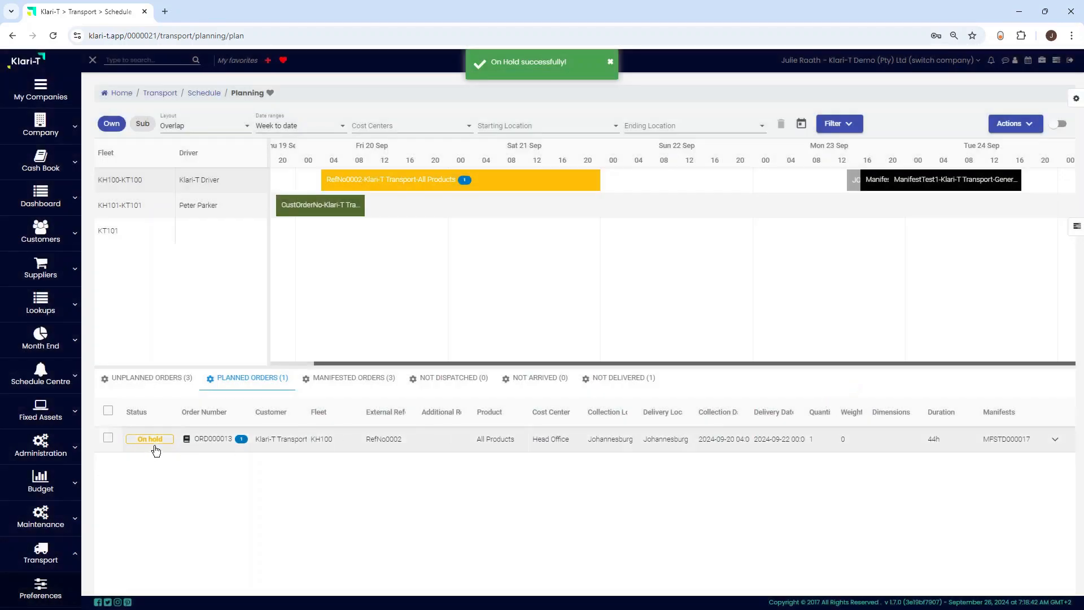
Remove the hold from the All Products order in the unplanned orders list and confirm the removal
{"action": "left_click", "coordinate": [161, 383]}
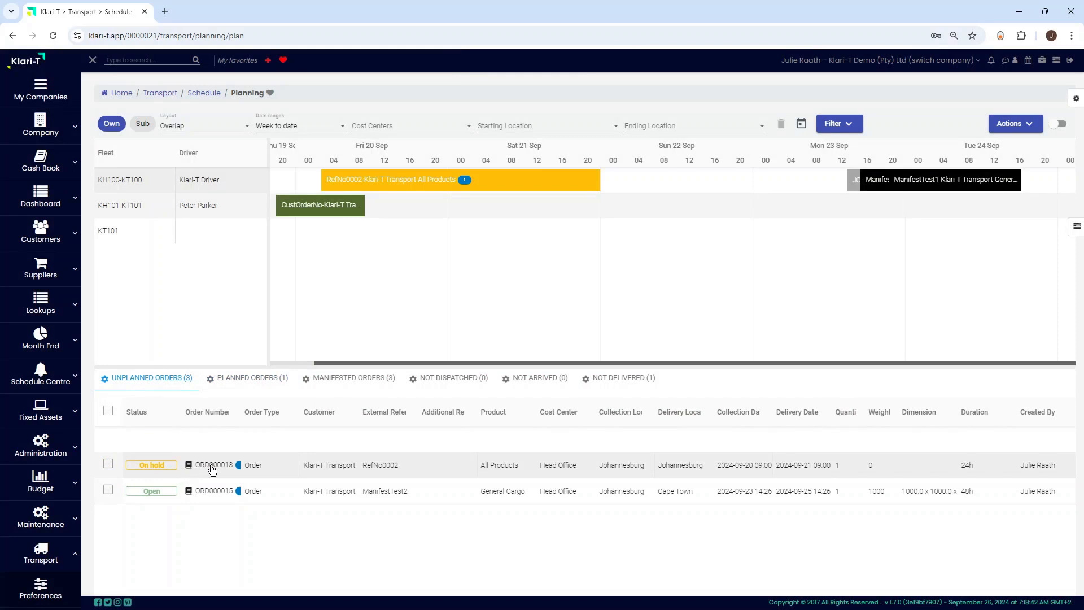
{"action": "right_click", "coordinate": [272, 470]}
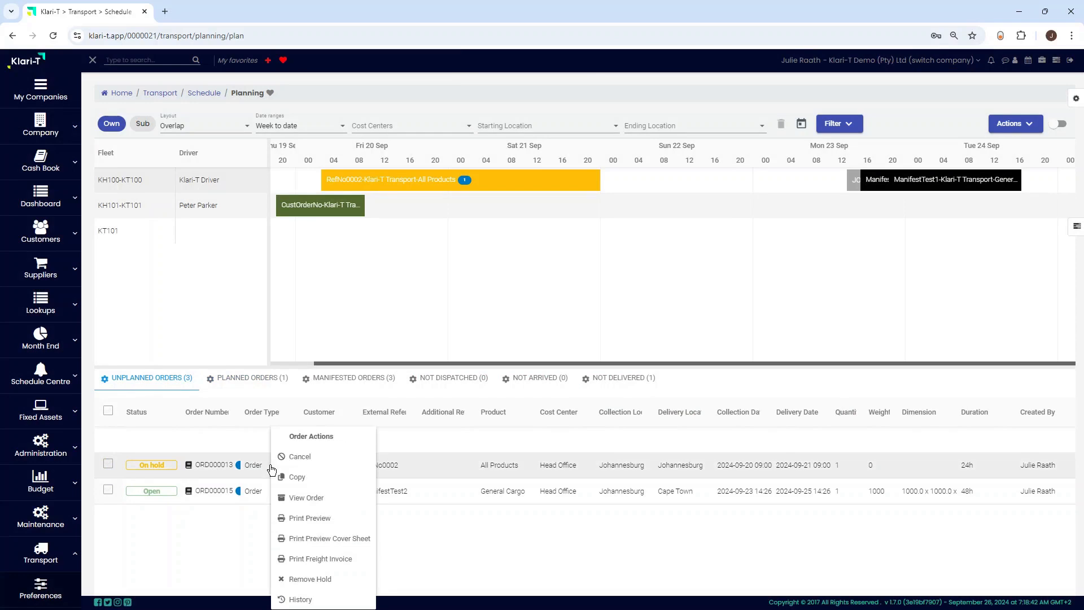
{"action": "left_click", "coordinate": [338, 580]}
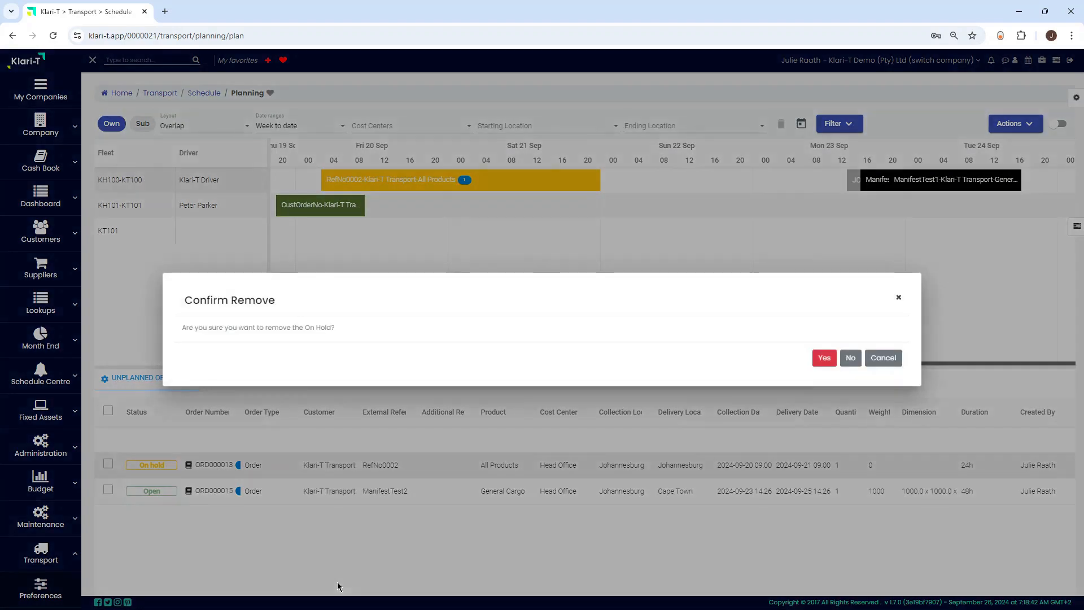
{"action": "left_click", "coordinate": [823, 362]}
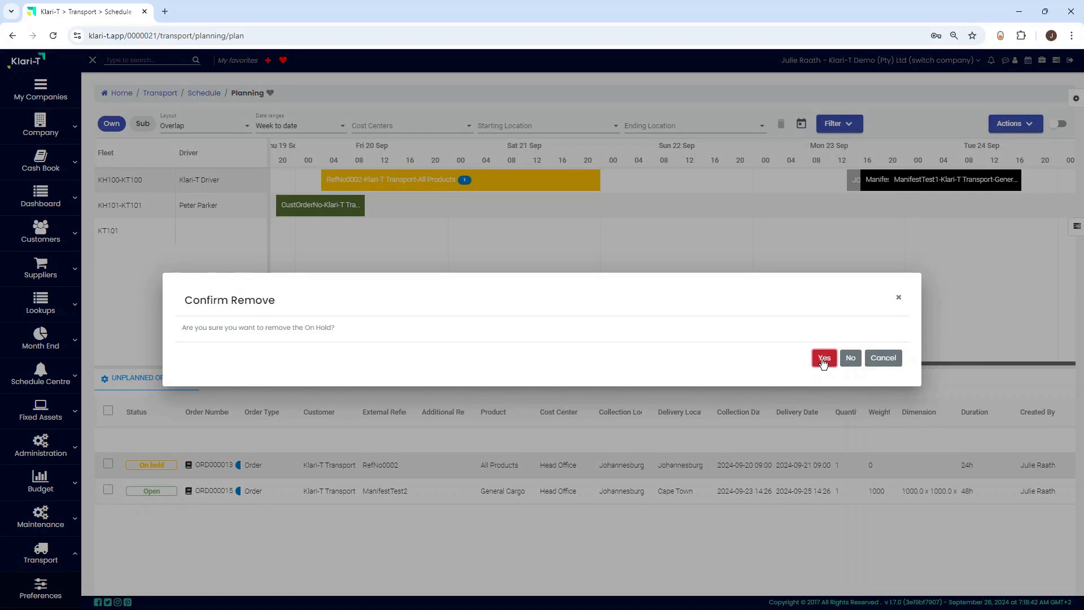